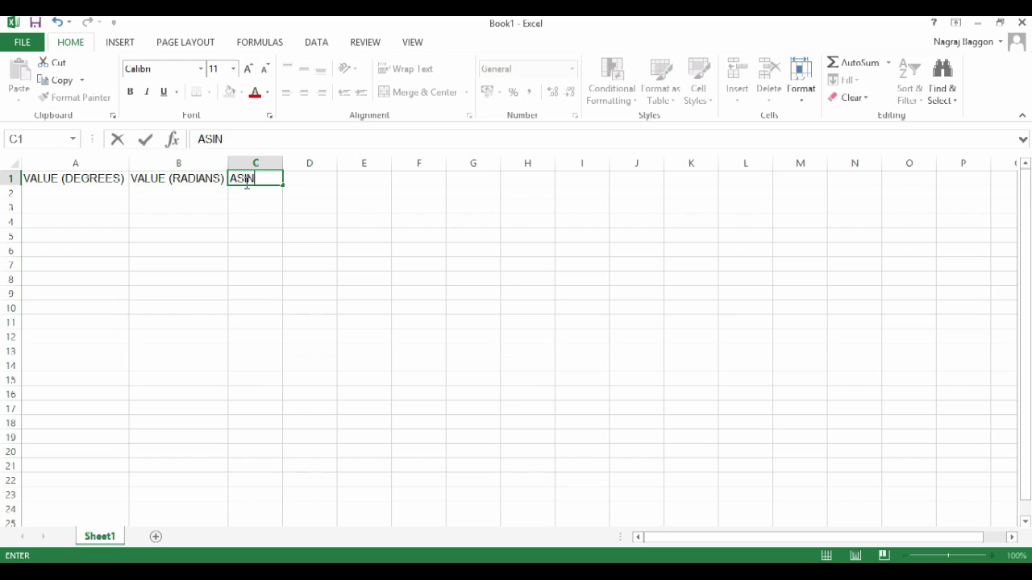
Enter the column headings ASINH, ACOS and ACOSH in cells D1 to F1.
{"action": "type", "text": "ASINH"}
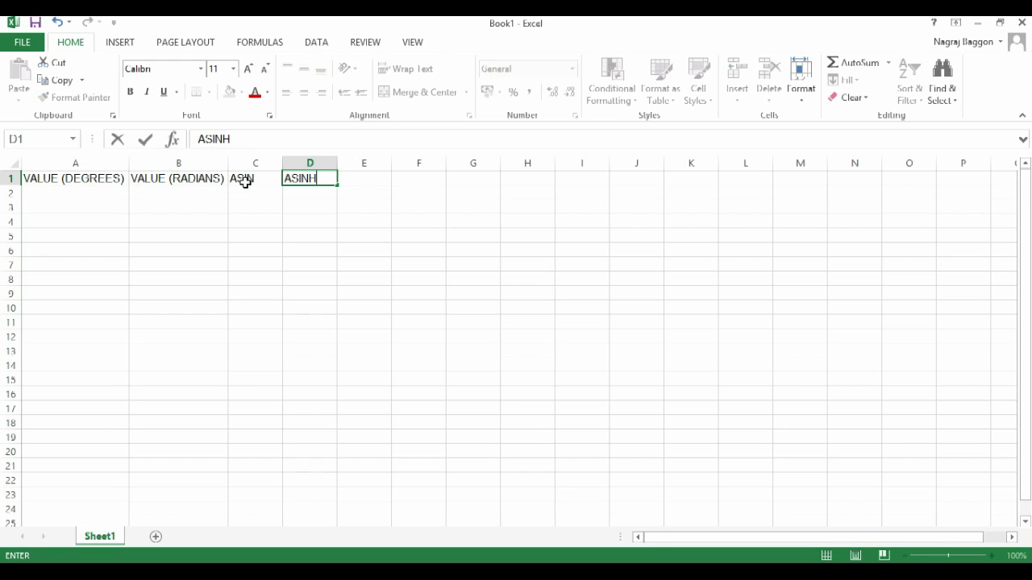
{"action": "key", "text": "Tab"}
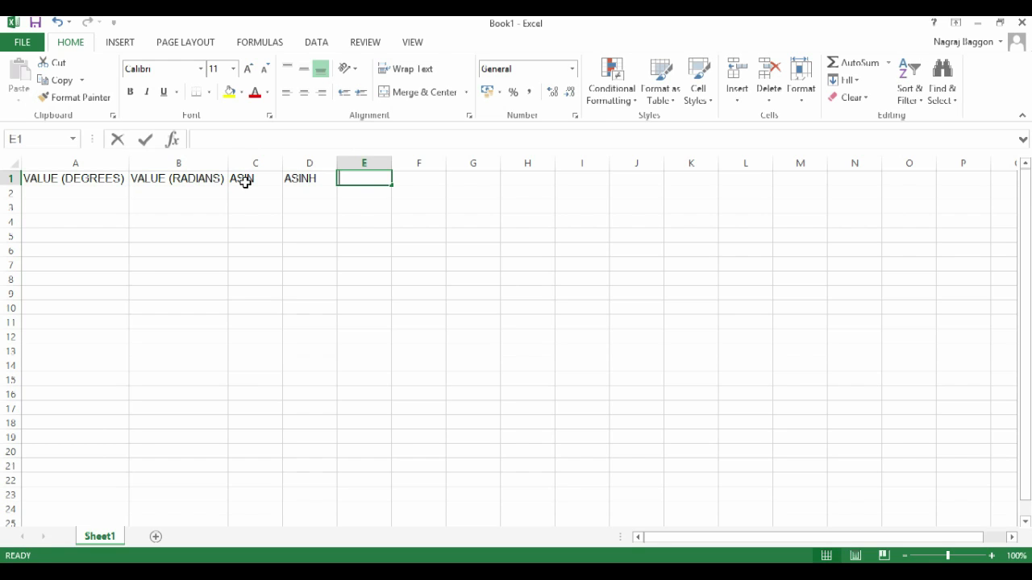
{"action": "type", "text": "ACOS"}
{"action": "key", "text": "Tab"}
{"action": "type", "text": "ACO"}
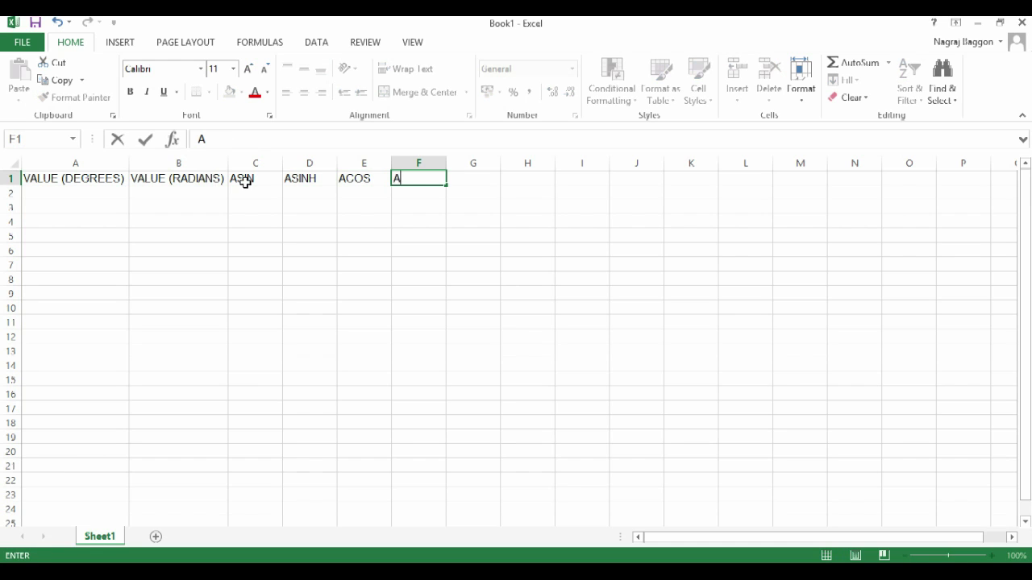
{"action": "type", "text": "SH"}
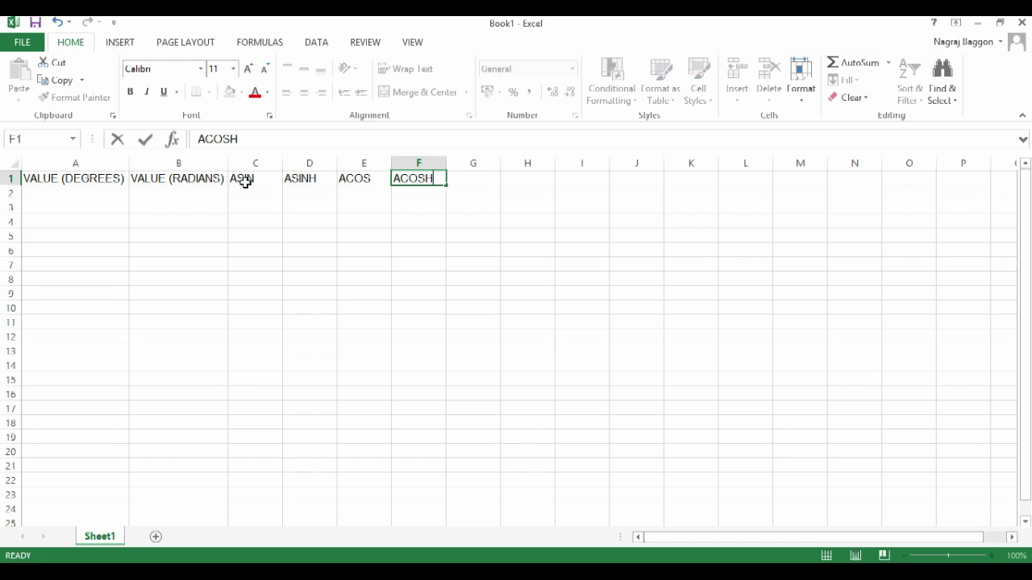
Enter the column headings ATAN, ATANH and ATAN2 in cells G1 to I1.
{"action": "key", "text": "Tab"}
{"action": "type", "text": "ATAN"}
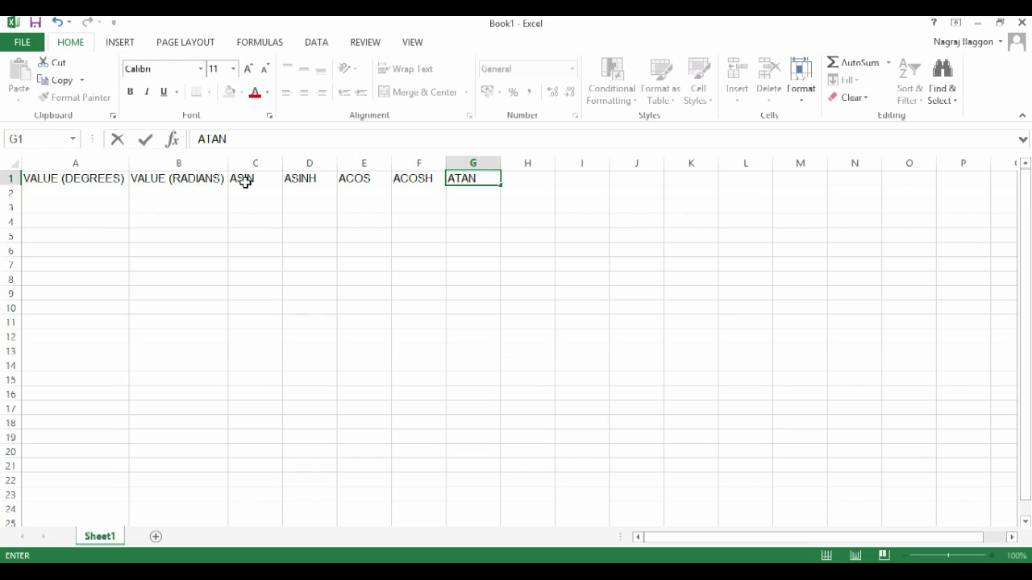
{"action": "key", "text": "Tab"}
{"action": "type", "text": "ATA"}
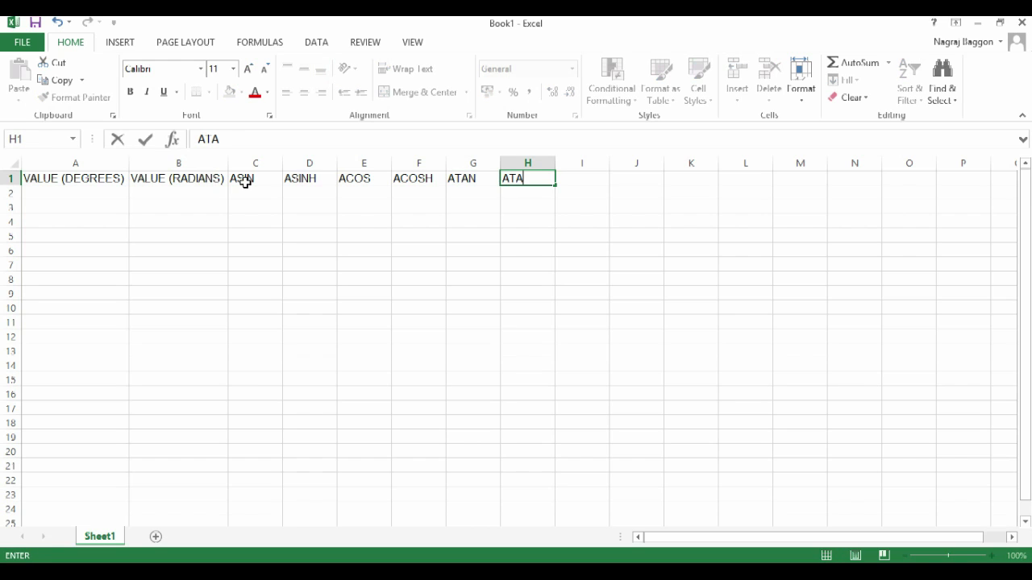
{"action": "type", "text": "NH"}
{"action": "key", "text": "Tab"}
{"action": "type", "text": "ATA"}
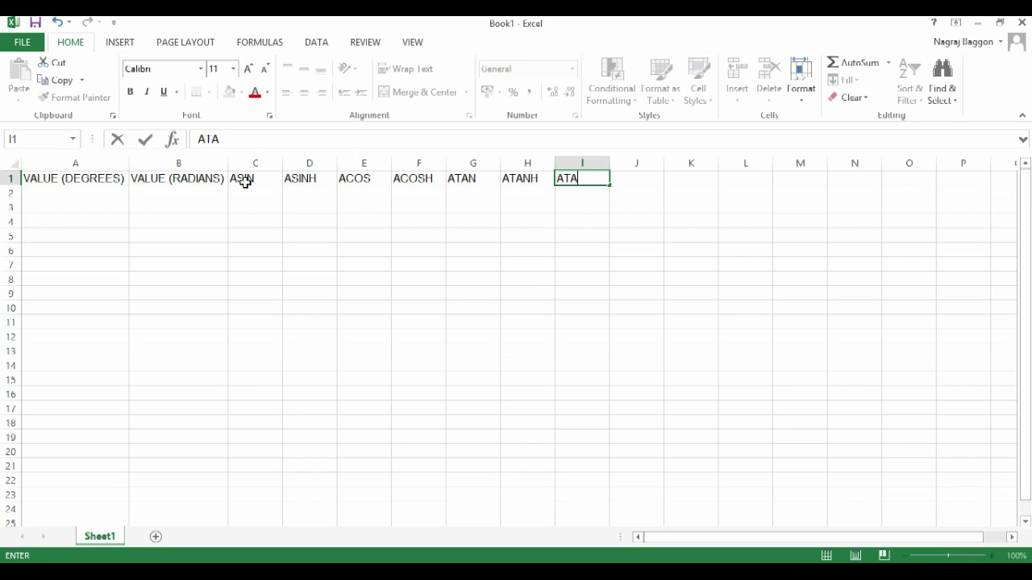
{"action": "type", "text": "N2"}
Enter the column headings ACOT and ACOTH in cells J1 and K1.
{"action": "key", "text": "Tab"}
{"action": "type", "text": "ACOT"}
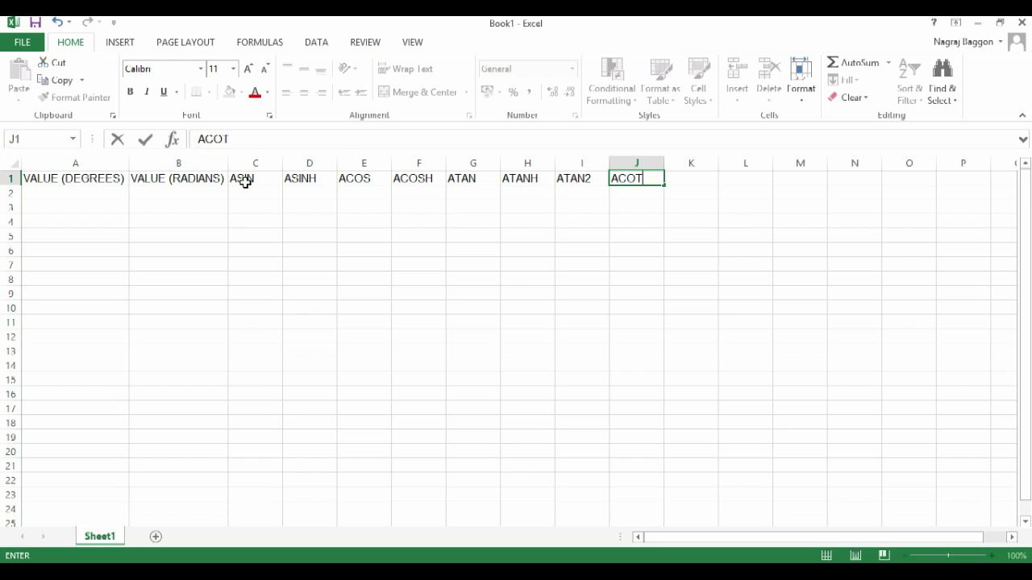
{"action": "key", "text": "Tab"}
{"action": "type", "text": "A"}
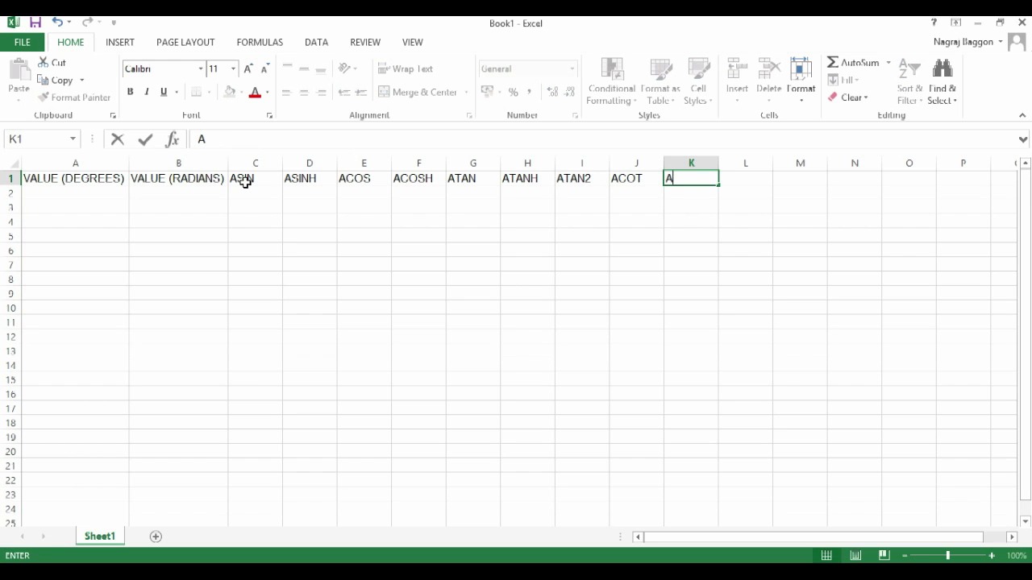
{"action": "type", "text": "COTH"}
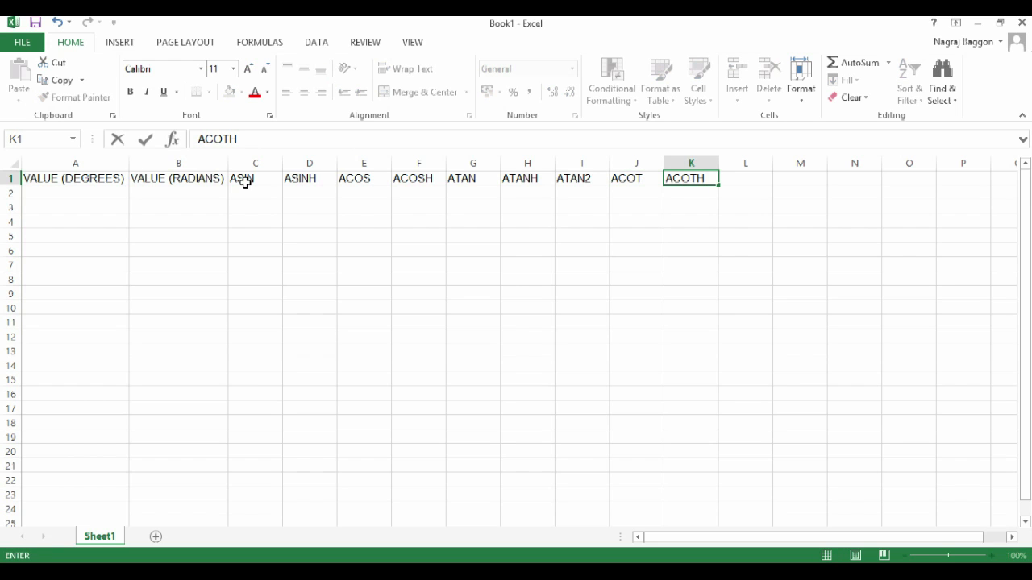
{"action": "key", "text": "Return"}
Enter the degree values 0, 30 and 60 in A2:A4 and extend the series in steps of 30 up to 360 in A14.
{"action": "left_click", "coordinate": [100, 190]}
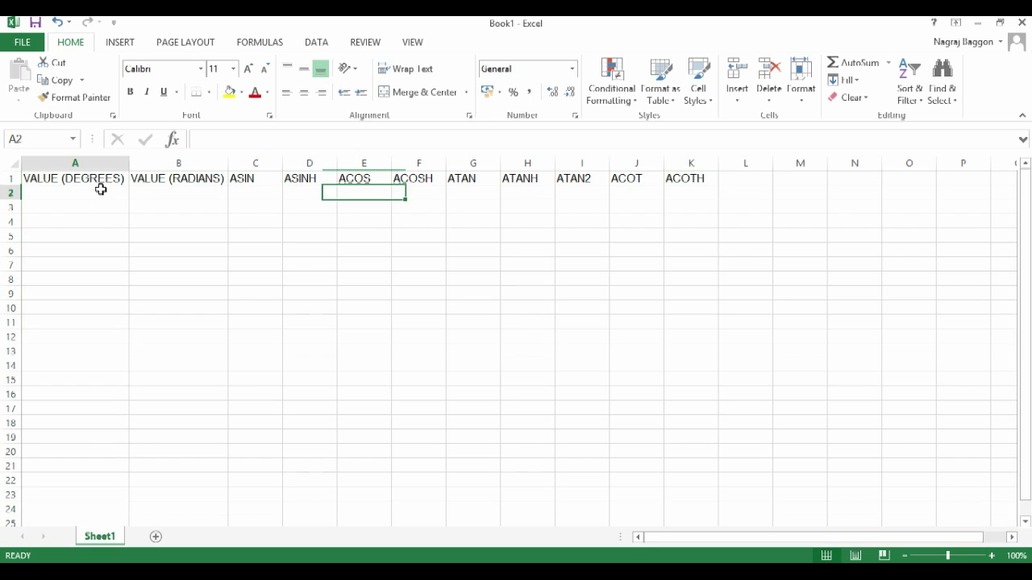
{"action": "type", "text": "0"}
{"action": "key", "text": "Return"}
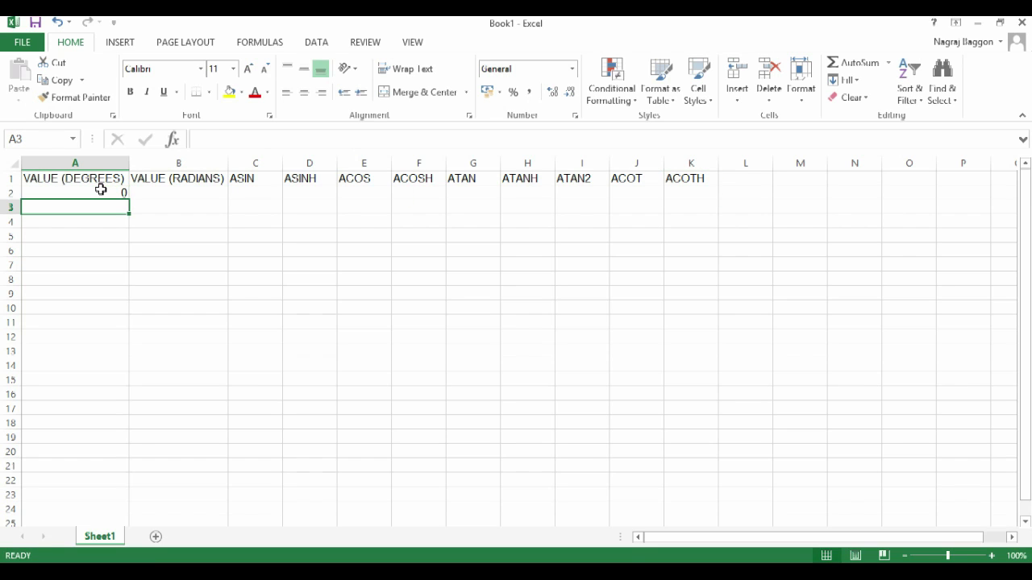
{"action": "type", "text": "30"}
{"action": "key", "text": "Return"}
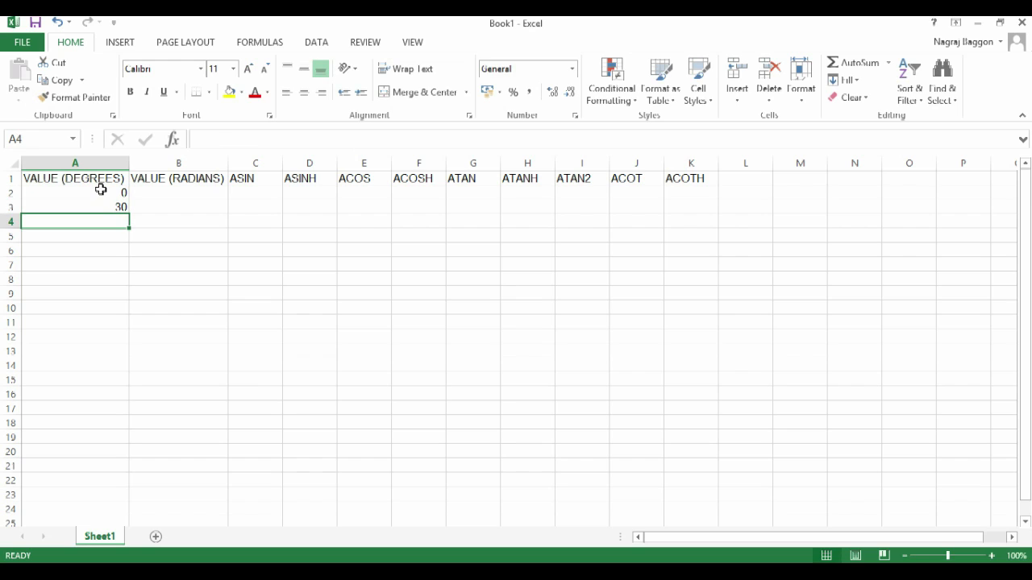
{"action": "type", "text": "60"}
{"action": "key", "text": "Return"}
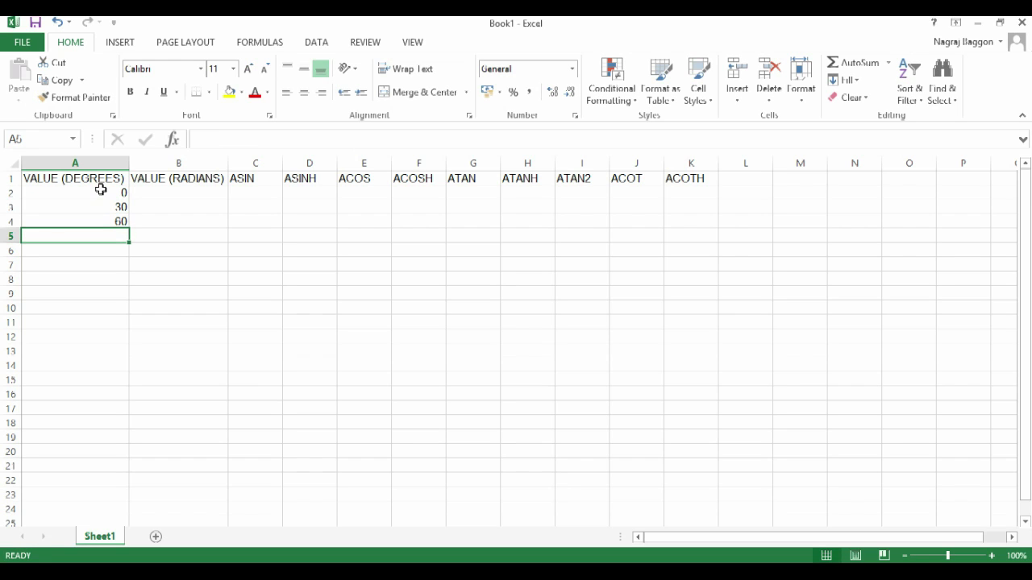
{"action": "left_click", "coordinate": [101, 189]}
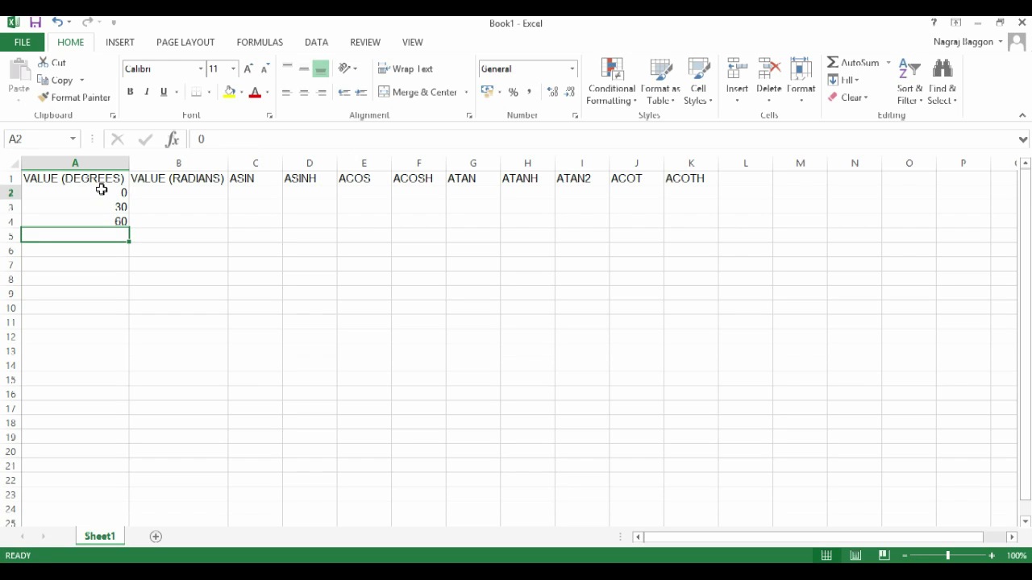
{"action": "left_click_drag", "start_coordinate": [102, 189], "coordinate": [126, 364]}
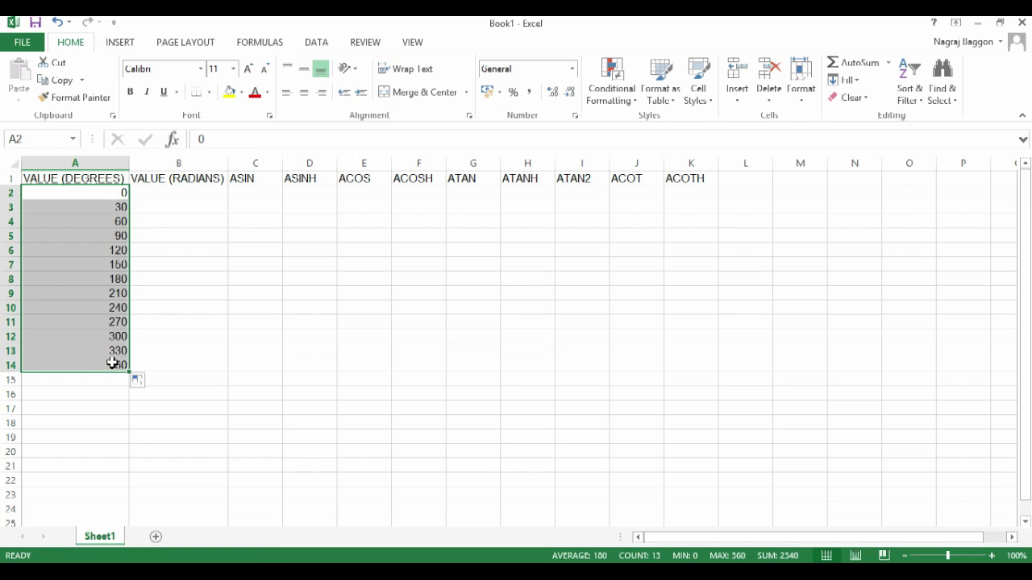
Convert the degrees to radians with =RADIANS(A2) in B2 and fill the formula down to B14.
{"action": "left_click", "coordinate": [178, 193]}
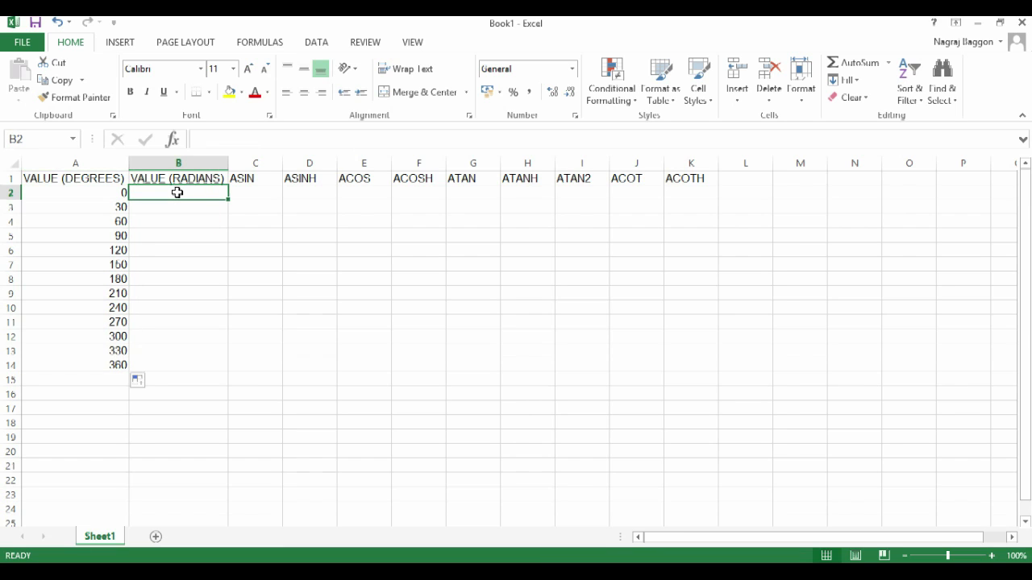
{"action": "type", "text": "="}
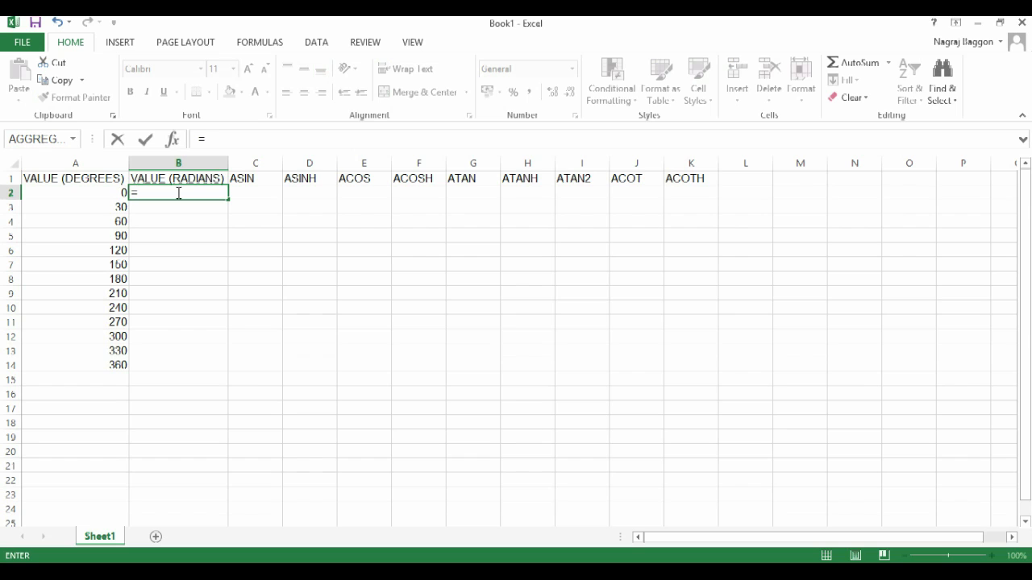
{"action": "type", "text": "R"}
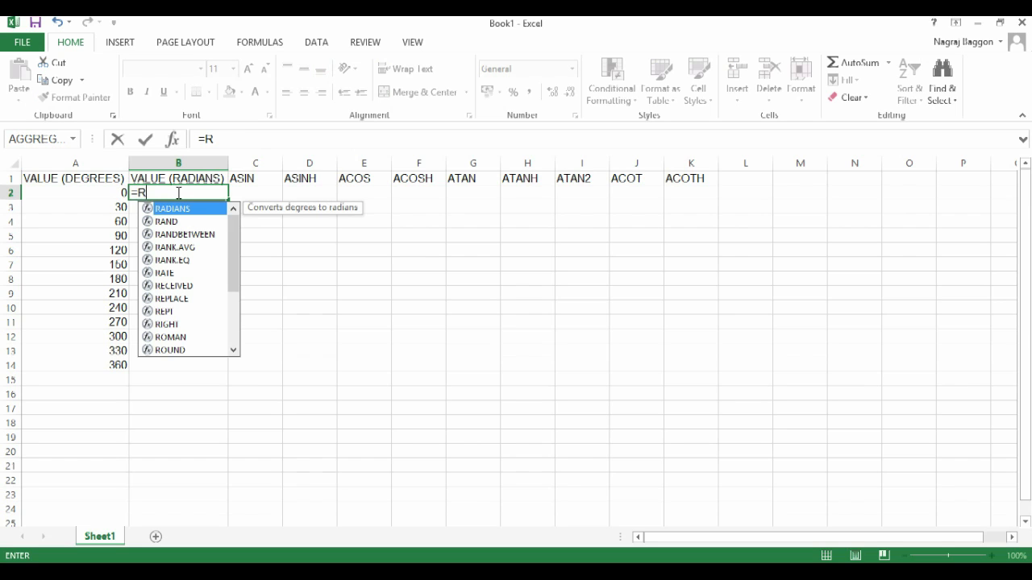
{"action": "type", "text": "ADI"}
{"action": "key", "text": "Tab"}
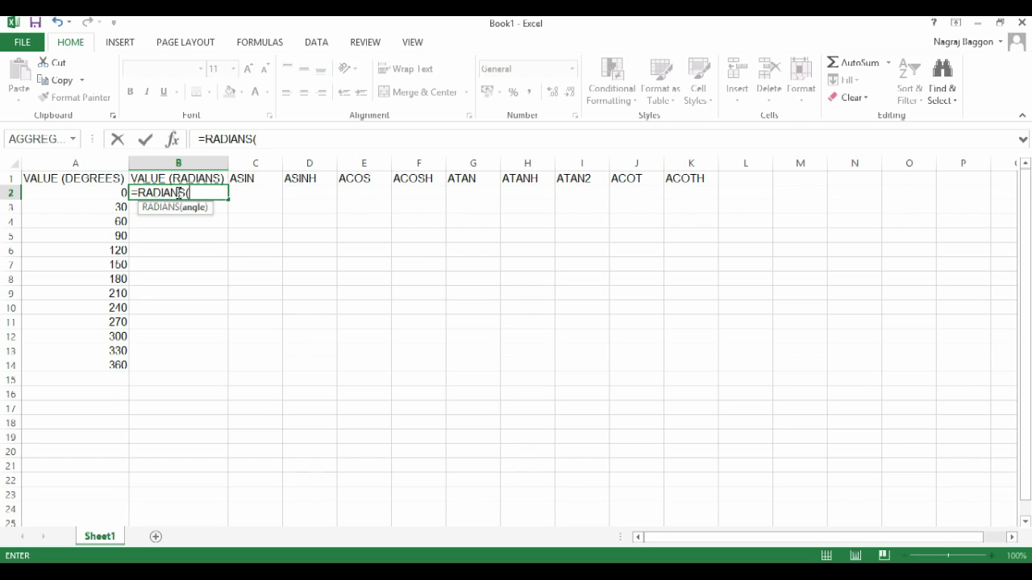
{"action": "key", "text": "Left"}
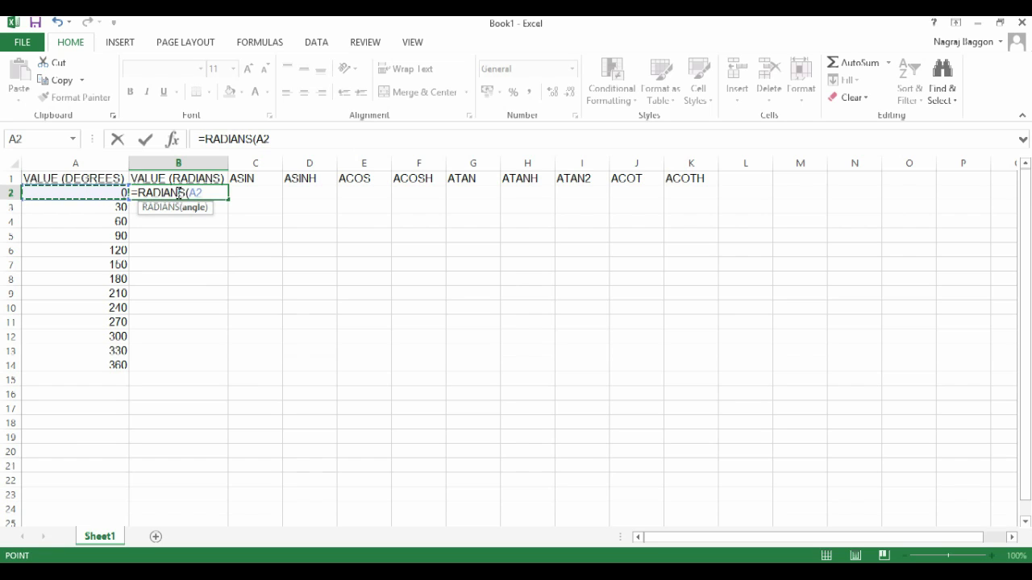
{"action": "key", "text": "Return"}
{"action": "left_click", "coordinate": [178, 193]}
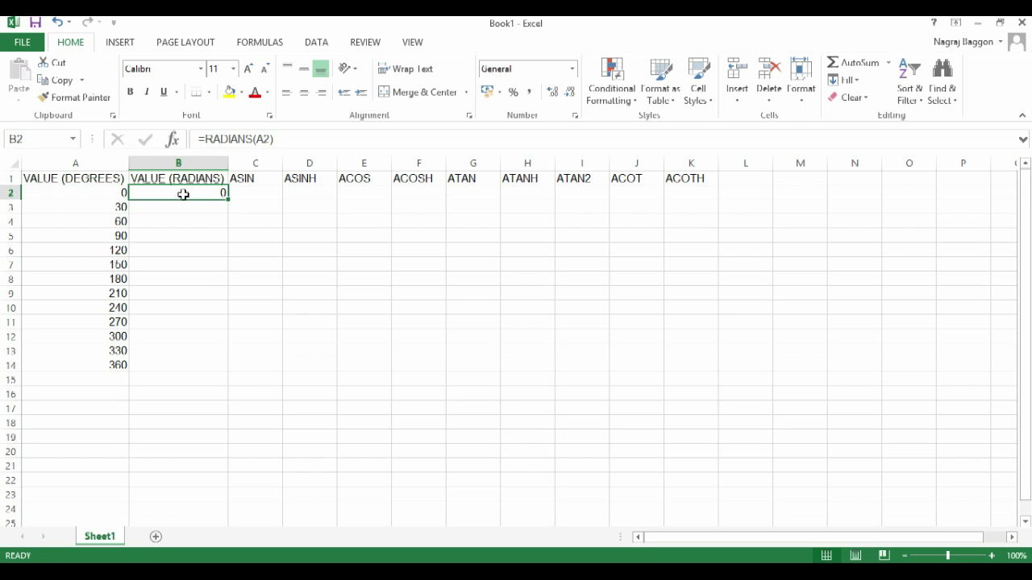
{"action": "double_click", "coordinate": [228, 199]}
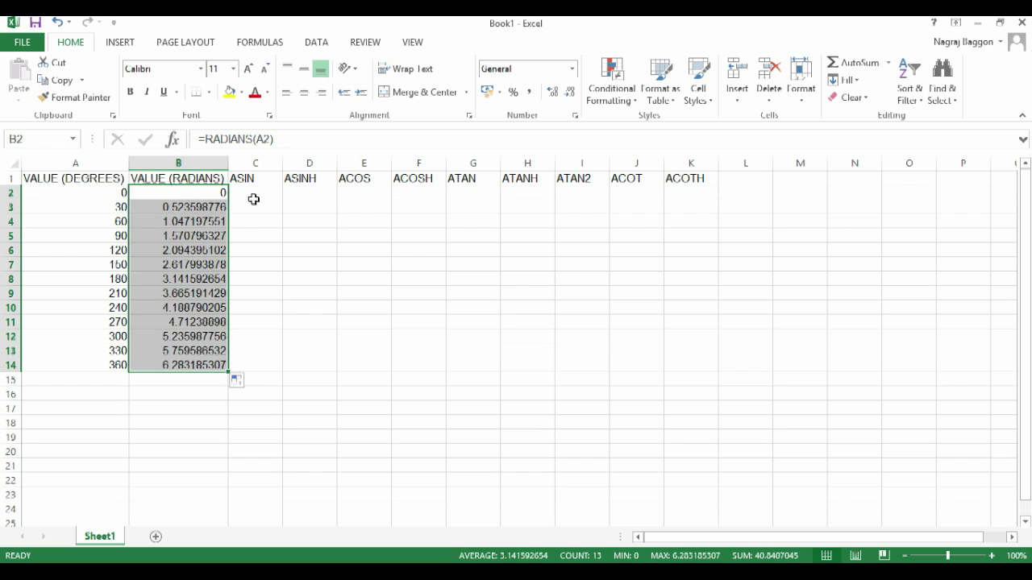
Enter =ASIN(B2) in C2, fill it down to C14, and shade cells C4:C14 yellow.
{"action": "left_click", "coordinate": [255, 194]}
{"action": "type", "text": "=AS"}
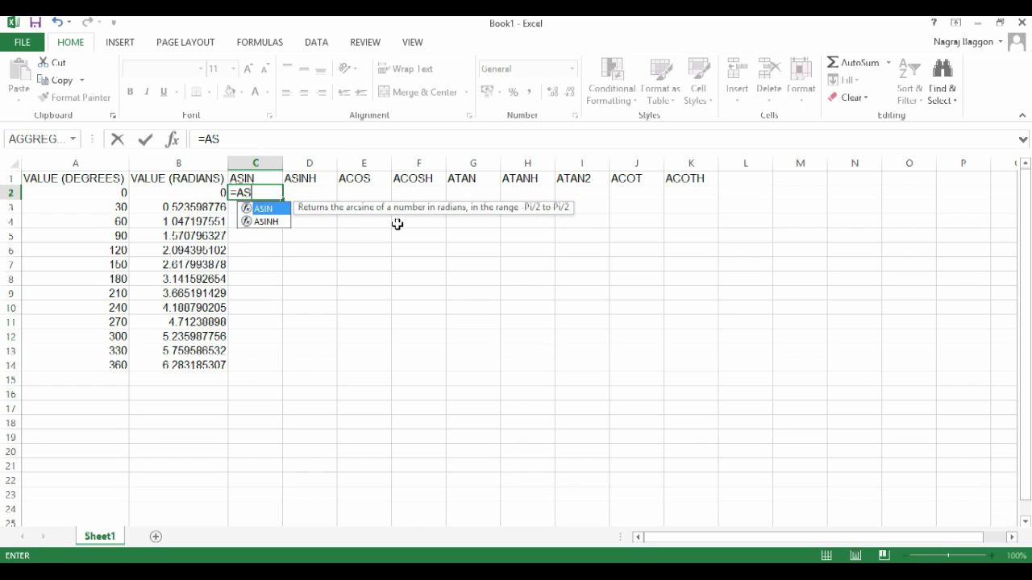
{"action": "key", "text": "Tab"}
{"action": "key", "text": "Left"}
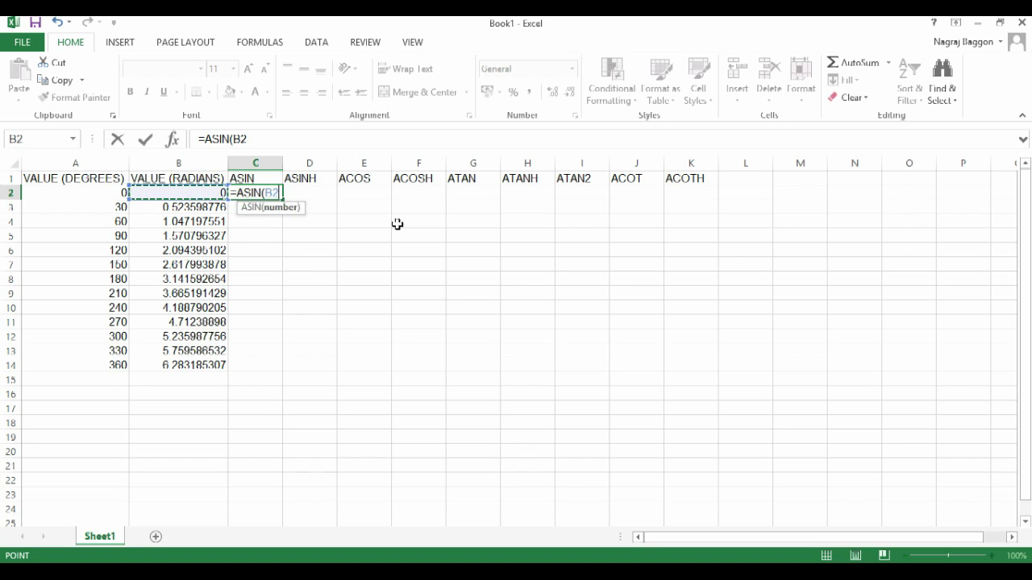
{"action": "key", "text": "Return"}
{"action": "left_click", "coordinate": [266, 193]}
{"action": "double_click", "coordinate": [282, 200]}
{"action": "left_click_drag", "start_coordinate": [254, 222], "coordinate": [255, 364]}
{"action": "left_click", "coordinate": [229, 91]}
Enter =ASINH(B2) in D2 and fill the formula down to D14.
{"action": "left_click", "coordinate": [324, 192]}
{"action": "type", "text": "=A"}
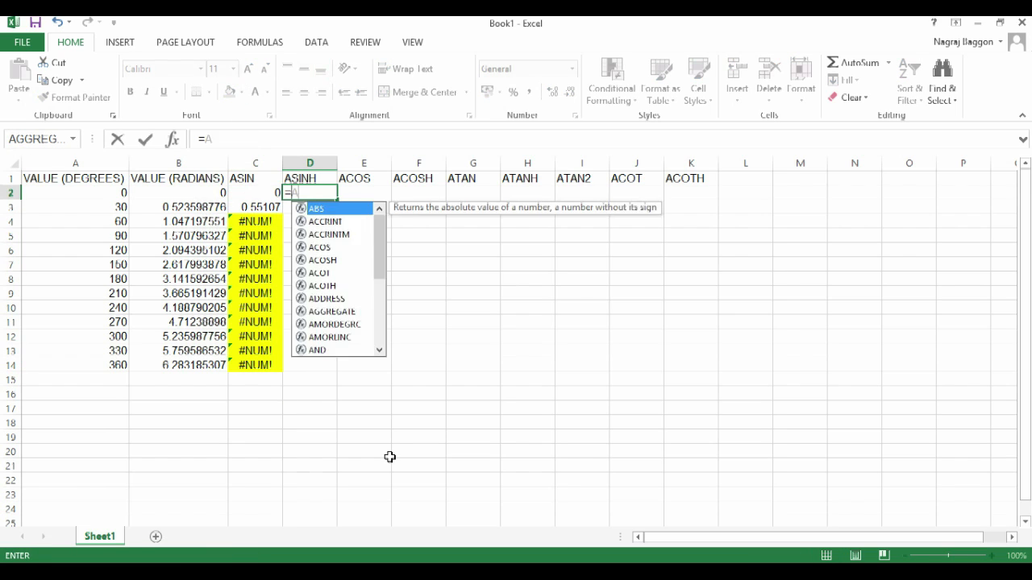
{"action": "type", "text": "SI"}
{"action": "key", "text": "Tab"}
{"action": "type", "text": "B2"}
{"action": "key", "text": "Return"}
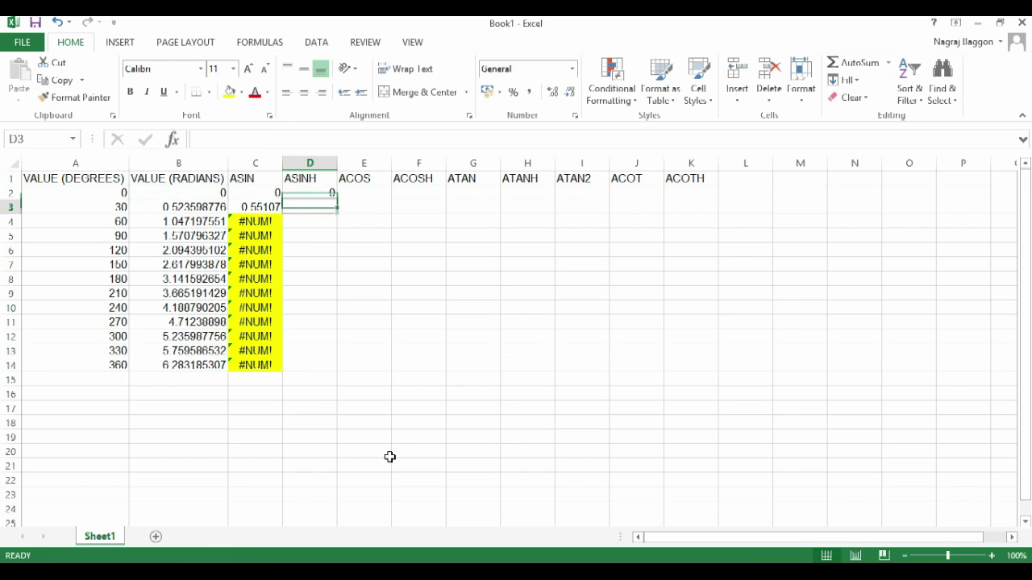
{"action": "key", "text": "Up"}
{"action": "double_click", "coordinate": [336, 200]}
Enter =ACOS(B2) in E2, fill it down to E14, and shade cells E4:E14 yellow.
{"action": "key", "text": "Right"}
{"action": "type", "text": "=A"}
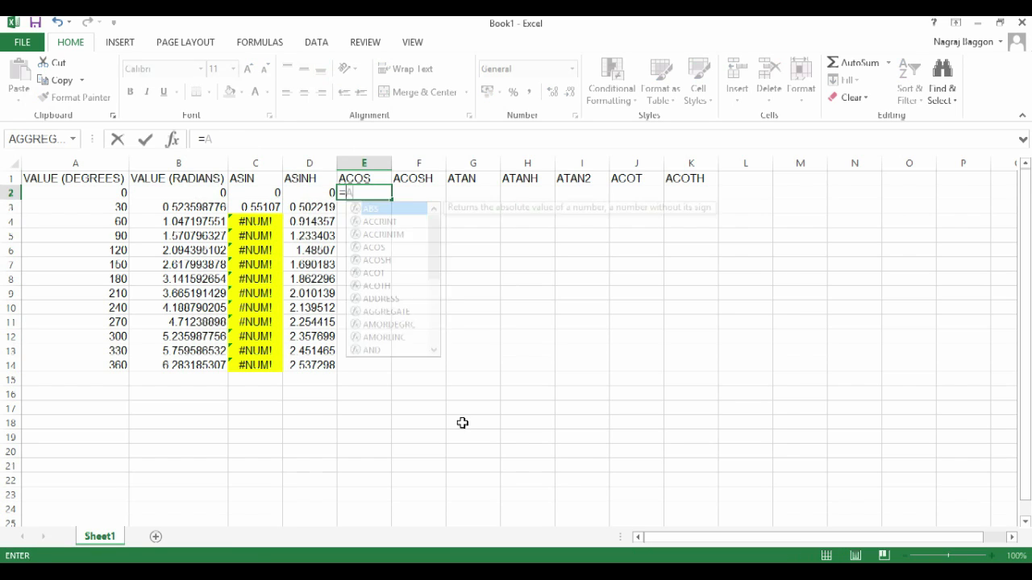
{"action": "type", "text": "COS"}
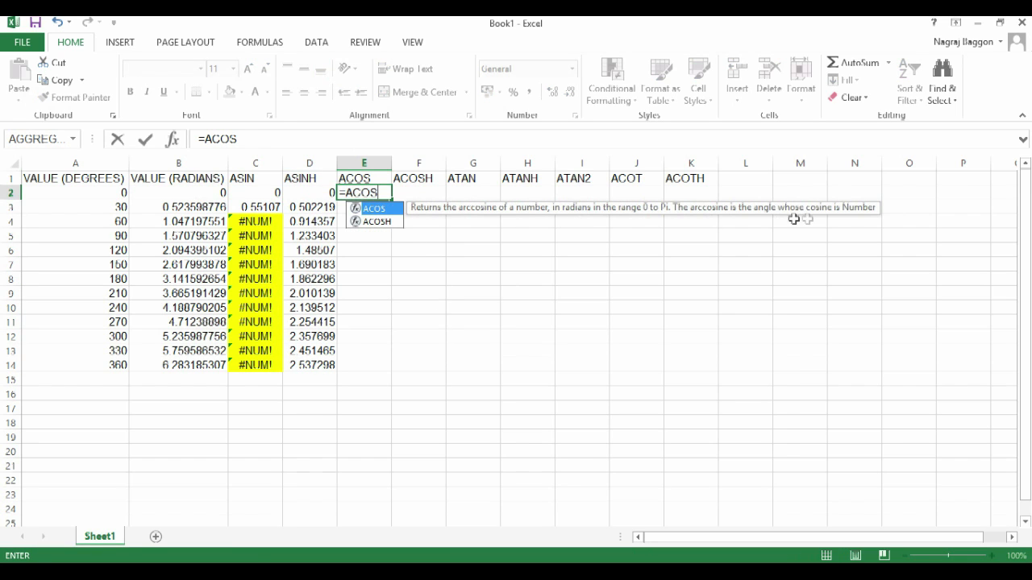
{"action": "key", "text": "Tab"}
{"action": "left_click", "coordinate": [213, 193]}
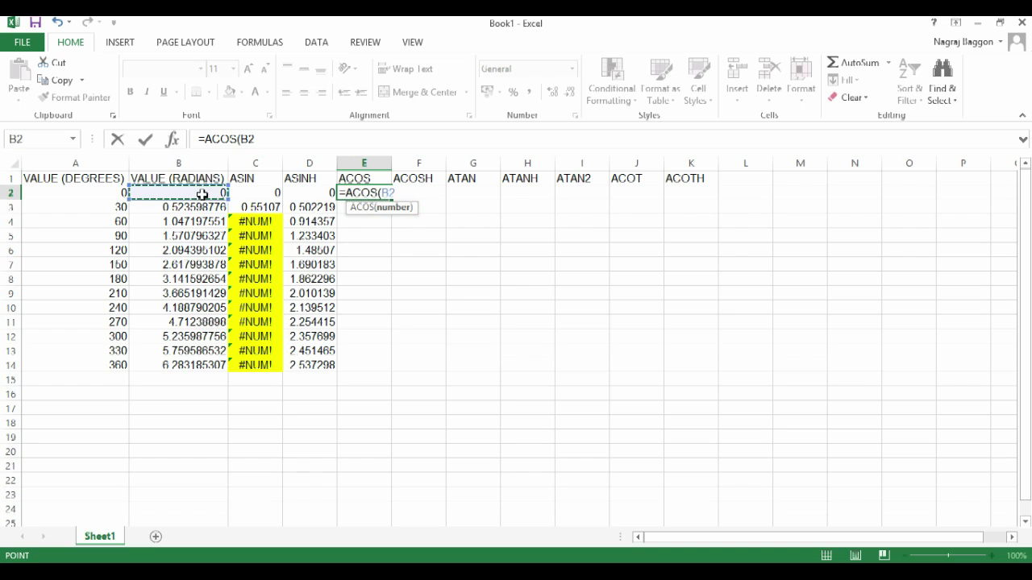
{"action": "key", "text": "Return"}
{"action": "left_click", "coordinate": [371, 193]}
{"action": "left_click_drag", "start_coordinate": [391, 200], "coordinate": [391, 366]}
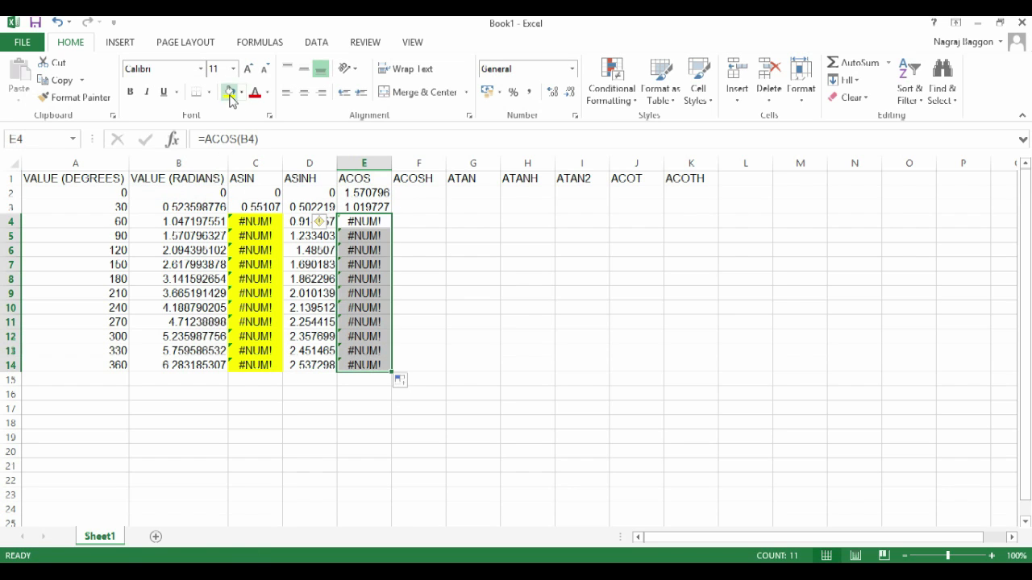
Enter =ACOSH(B2) in F2, fill it down to F14, and shade cells F2:F3 yellow.
{"action": "left_click", "coordinate": [419, 193]}
{"action": "type", "text": "=ACOS"}
{"action": "key", "text": "Down"}
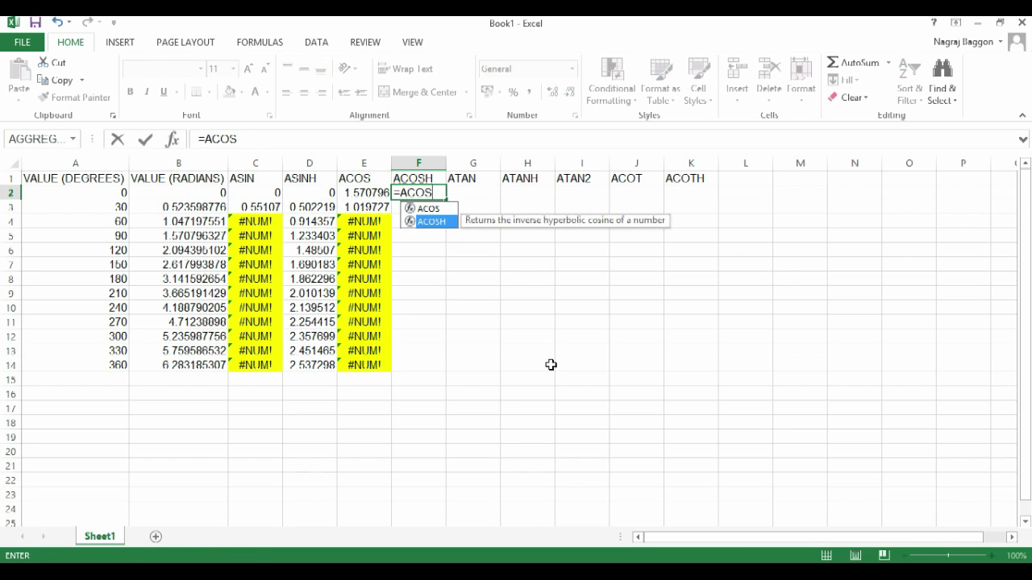
{"action": "key", "text": "Tab"}
{"action": "left_click", "coordinate": [182, 193]}
{"action": "key", "text": "Return"}
{"action": "left_click", "coordinate": [439, 197]}
{"action": "double_click", "coordinate": [446, 200]}
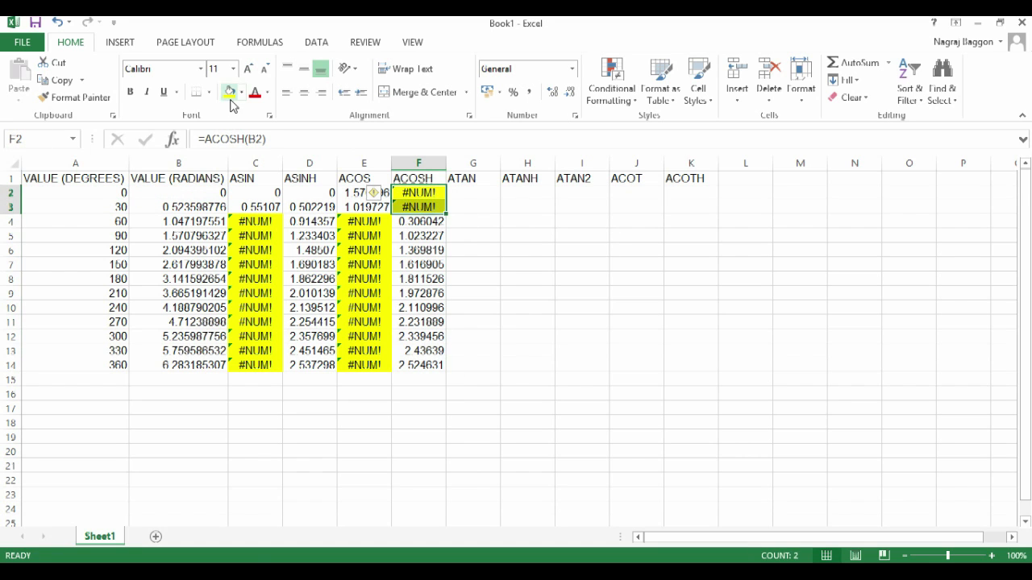
Enter =ATAN(B2) in G2 and fill the formula down to G14.
{"action": "key", "text": "Right"}
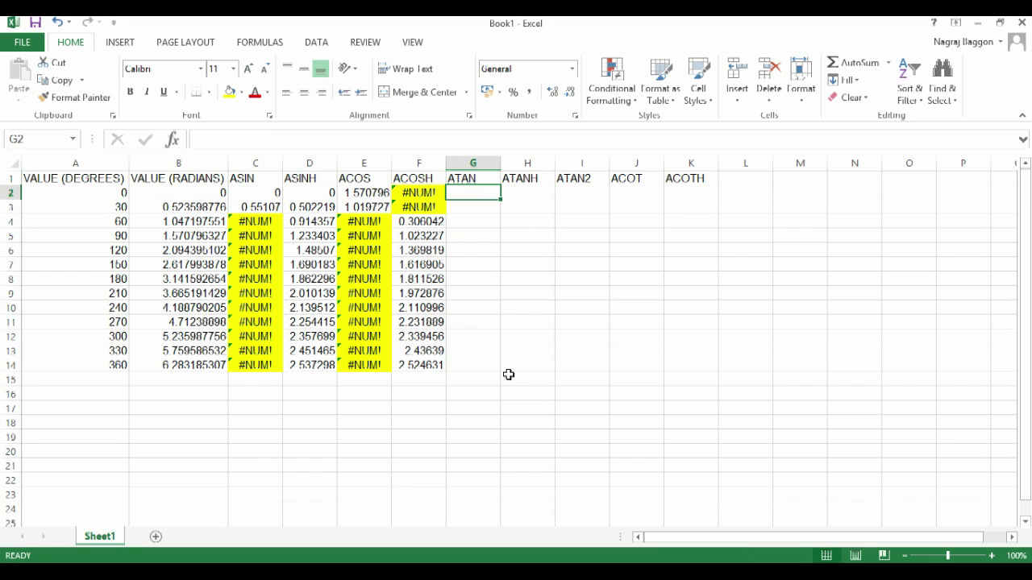
{"action": "type", "text": "=AT"}
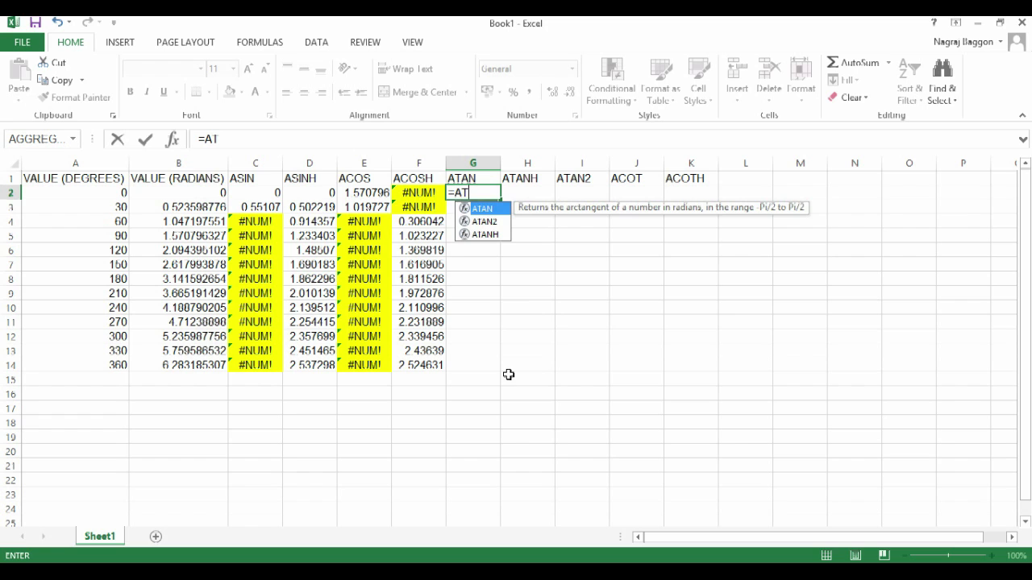
{"action": "key", "text": "Tab"}
{"action": "left_click", "coordinate": [153, 193]}
{"action": "key", "text": "Return"}
{"action": "left_click", "coordinate": [489, 193]}
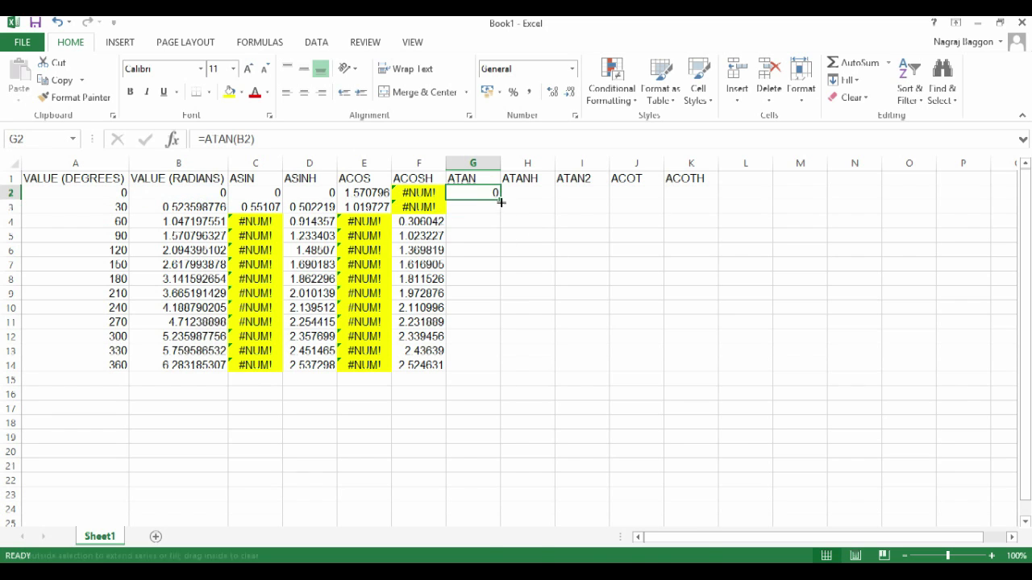
{"action": "double_click", "coordinate": [500, 202]}
Enter =ATANH(B2) in H2, fill it down to H14, and shade cells H4:H14 yellow.
{"action": "key", "text": "Right"}
{"action": "type", "text": "=AT"}
{"action": "key", "text": "Down"}
{"action": "key", "text": "Down"}
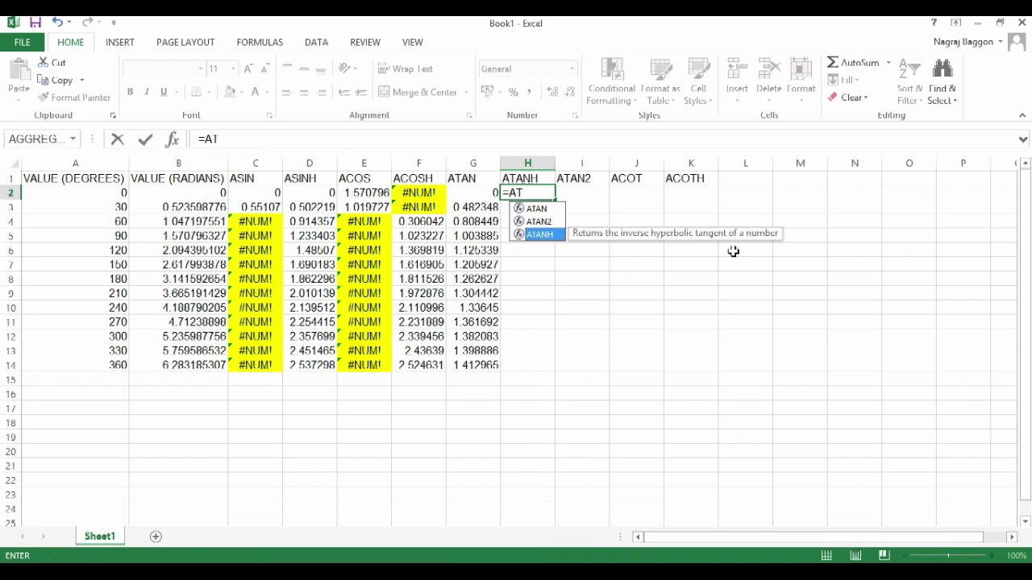
{"action": "key", "text": "Tab"}
{"action": "left_click", "coordinate": [189, 195]}
{"action": "key", "text": "Return"}
{"action": "left_click", "coordinate": [534, 193]}
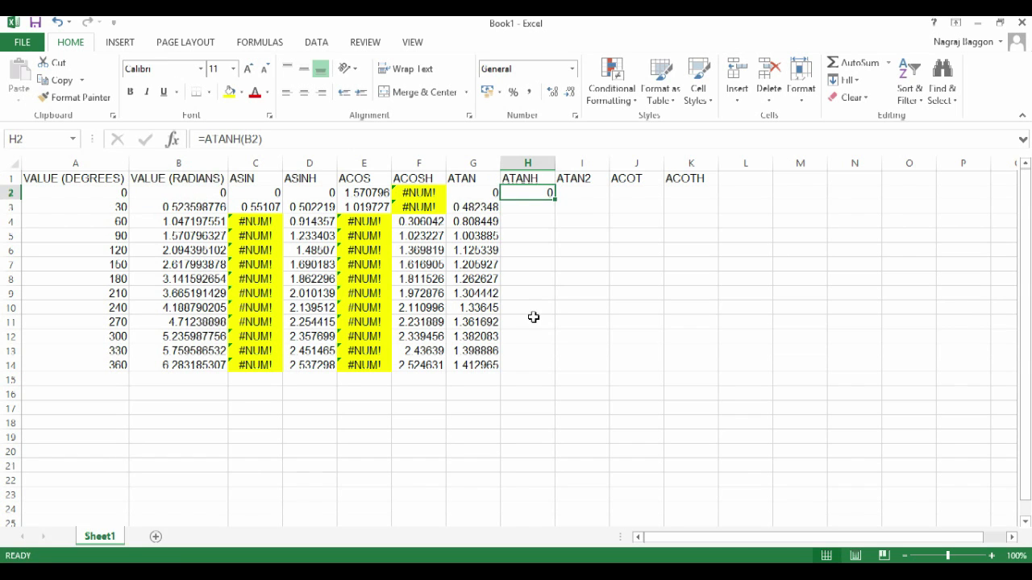
{"action": "double_click", "coordinate": [554, 199]}
{"action": "left_click_drag", "start_coordinate": [527, 222], "coordinate": [527, 365]}
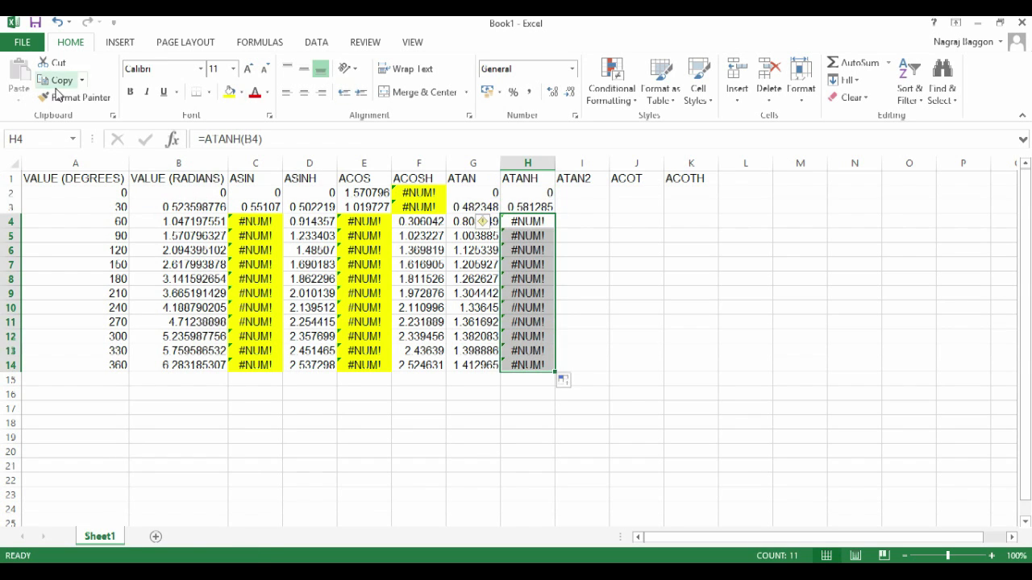
{"action": "left_click", "coordinate": [580, 193]}
{"action": "type", "text": "=AT"}
{"action": "key", "text": "Down"}
{"action": "key", "text": "Tab"}
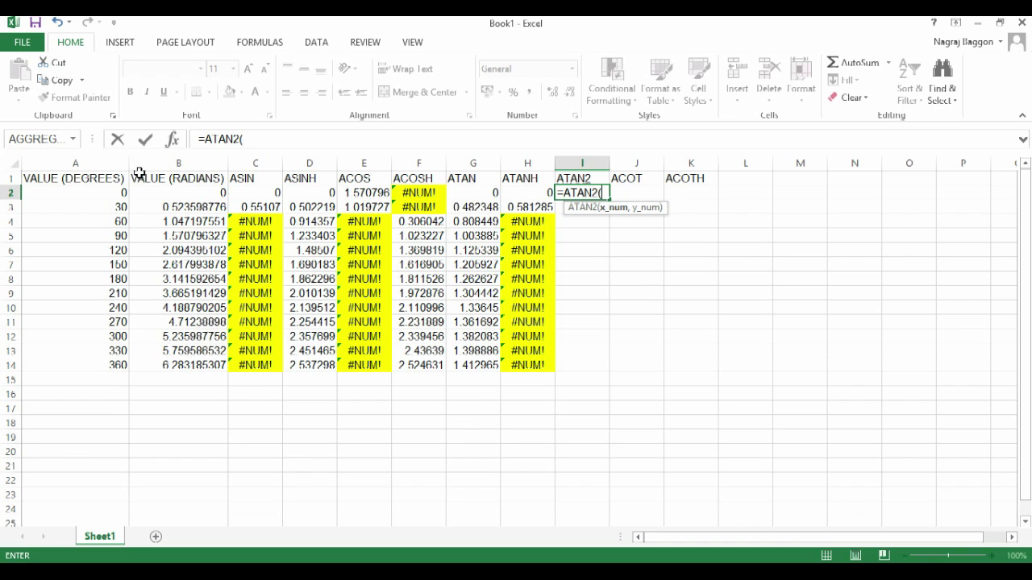
{"action": "left_click", "coordinate": [199, 192]}
{"action": "key", "text": "Return"}
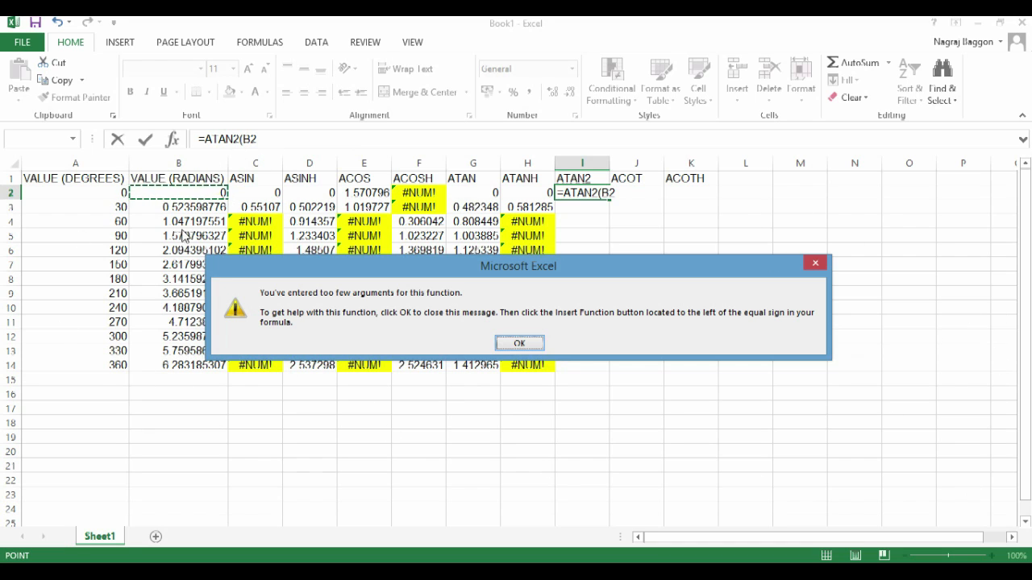
{"action": "left_click", "coordinate": [518, 345]}
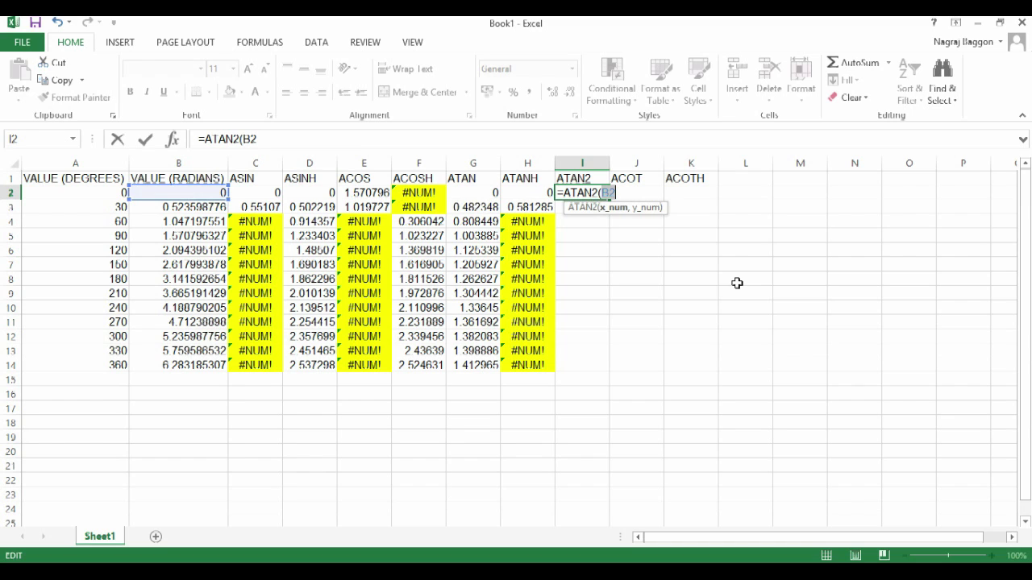
{"action": "key", "text": "Escape"}
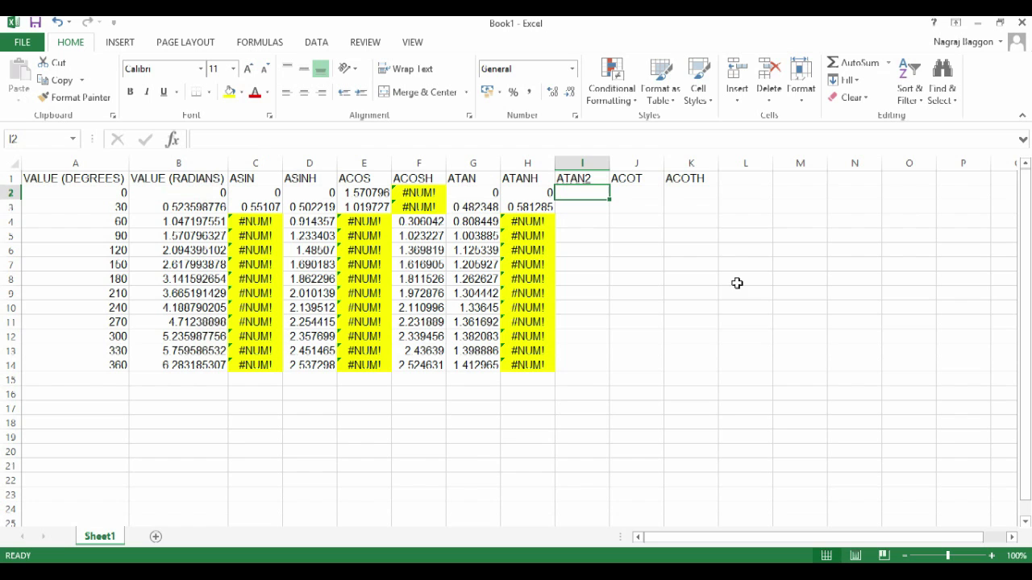
Delete the entire ATAN2 column.
{"action": "right_click", "coordinate": [594, 166]}
{"action": "left_click", "coordinate": [638, 289]}
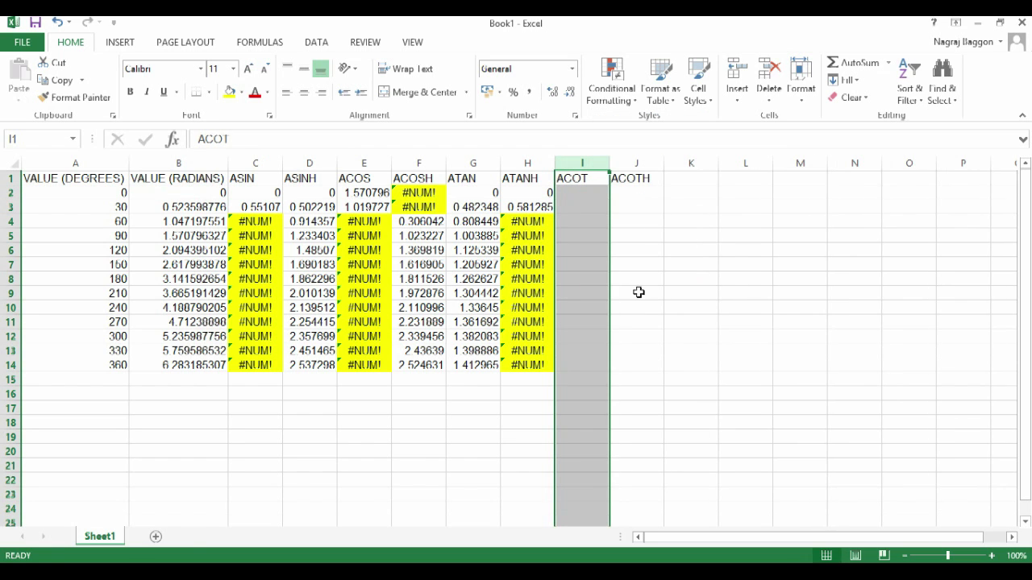
Enter =ACOT(B2) in I2 and fill the formula down to I14.
{"action": "left_click", "coordinate": [575, 192]}
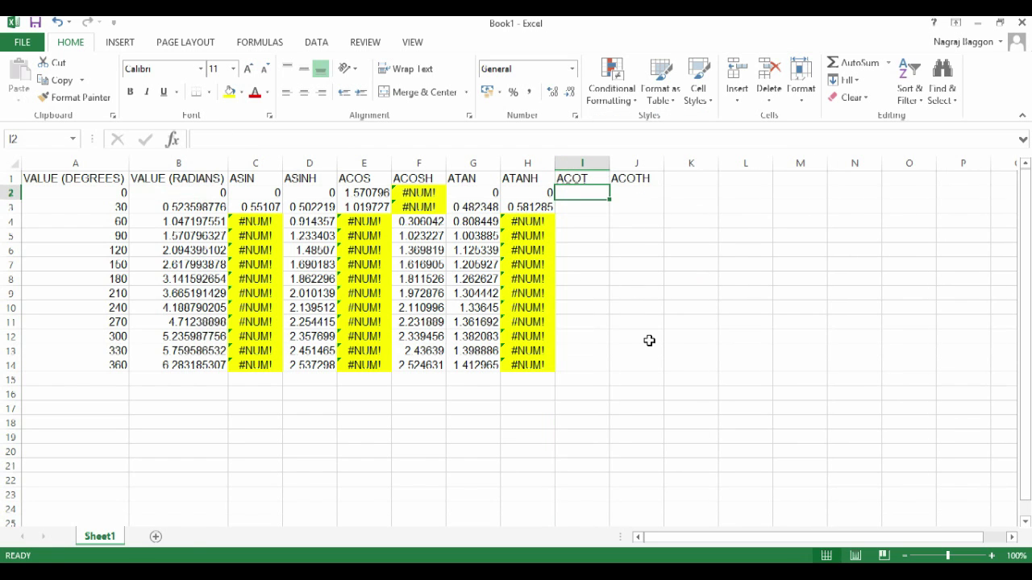
{"action": "type", "text": "=AC"}
{"action": "key", "text": "Down"}
{"action": "key", "text": "Down"}
{"action": "key", "text": "Down"}
{"action": "key", "text": "Down"}
{"action": "key", "text": "Tab"}
{"action": "left_click", "coordinate": [168, 194]}
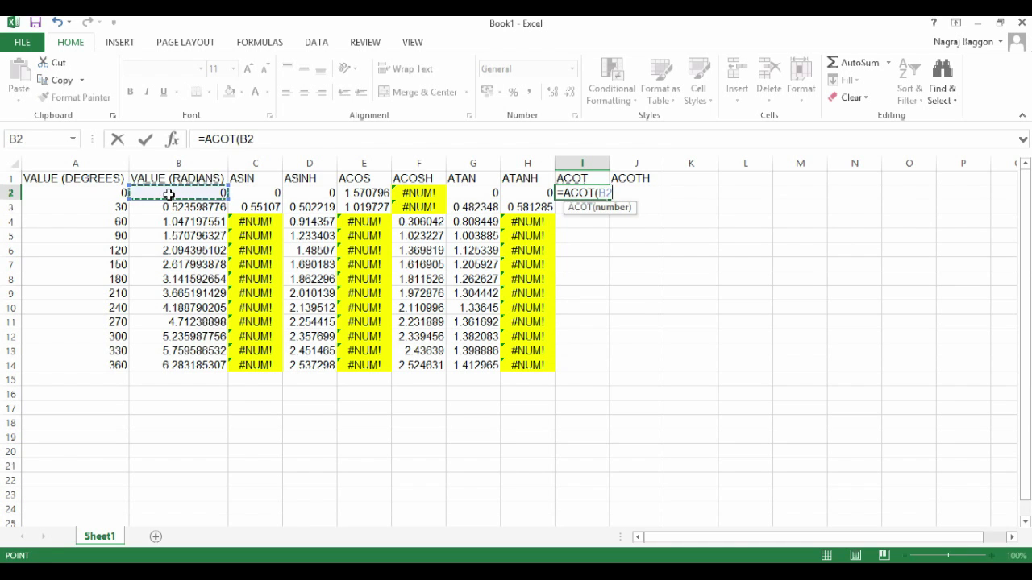
{"action": "type", "text": ")"}
{"action": "key", "text": "Return"}
{"action": "left_click", "coordinate": [583, 193]}
{"action": "double_click", "coordinate": [609, 199]}
Enter =ACOTH(B2) in J2, fill it down to J14, and shade cells J2:J3 yellow.
{"action": "left_click", "coordinate": [636, 193]}
{"action": "type", "text": "=ACOT"}
{"action": "key", "text": "Down"}
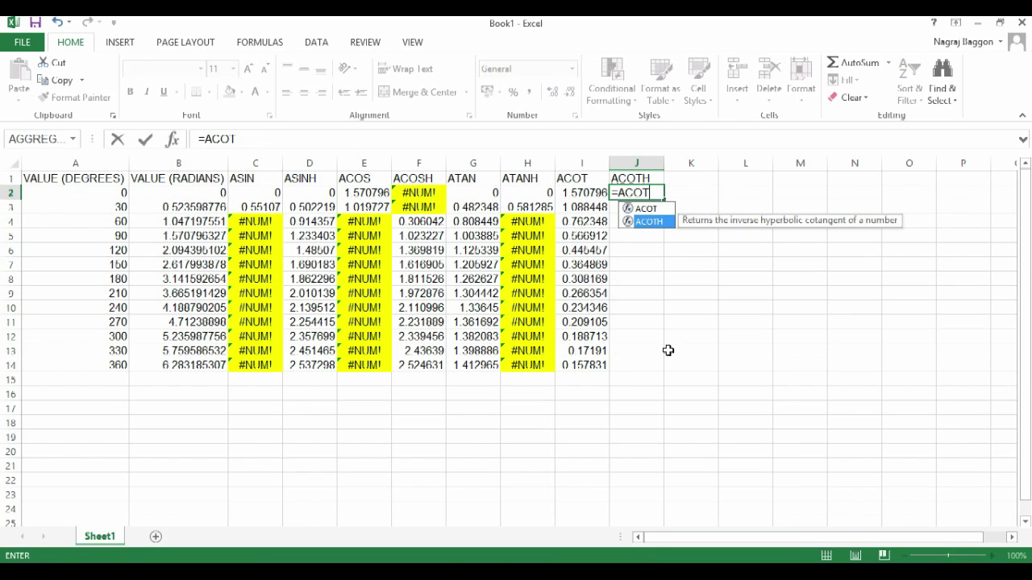
{"action": "double_click", "coordinate": [664, 223]}
{"action": "left_click", "coordinate": [221, 194]}
{"action": "key", "text": "Return"}
{"action": "left_click", "coordinate": [650, 191]}
{"action": "double_click", "coordinate": [663, 200]}
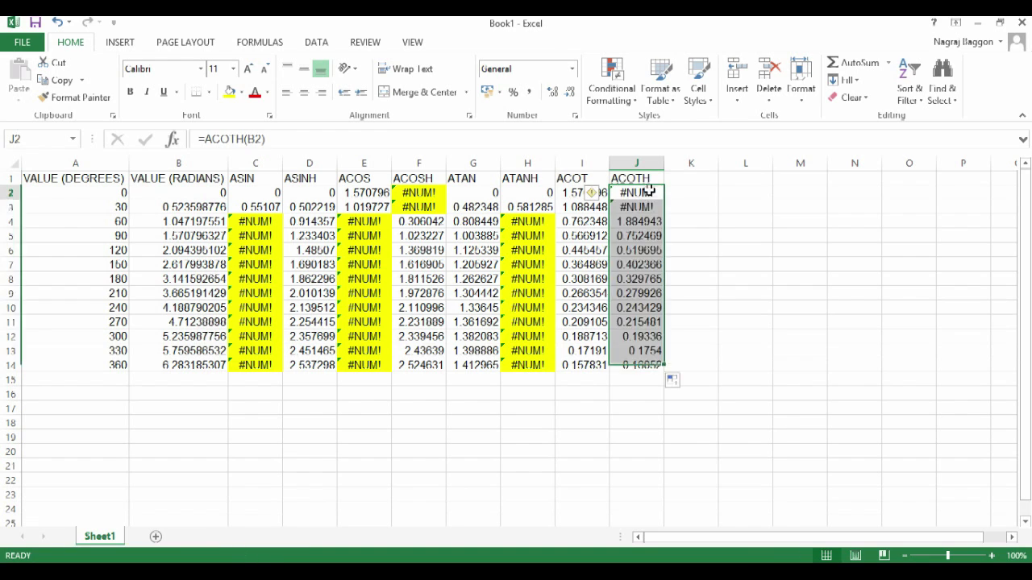
Shade cells B17:J17 yellow and merge them into one left-aligned cell.
{"action": "left_click", "coordinate": [165, 409]}
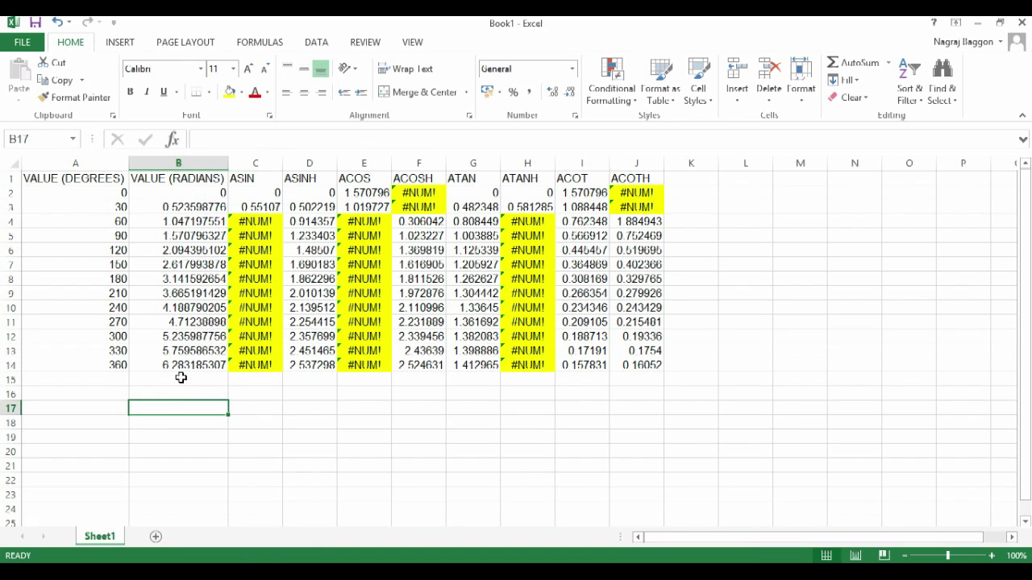
{"action": "left_click", "coordinate": [230, 92]}
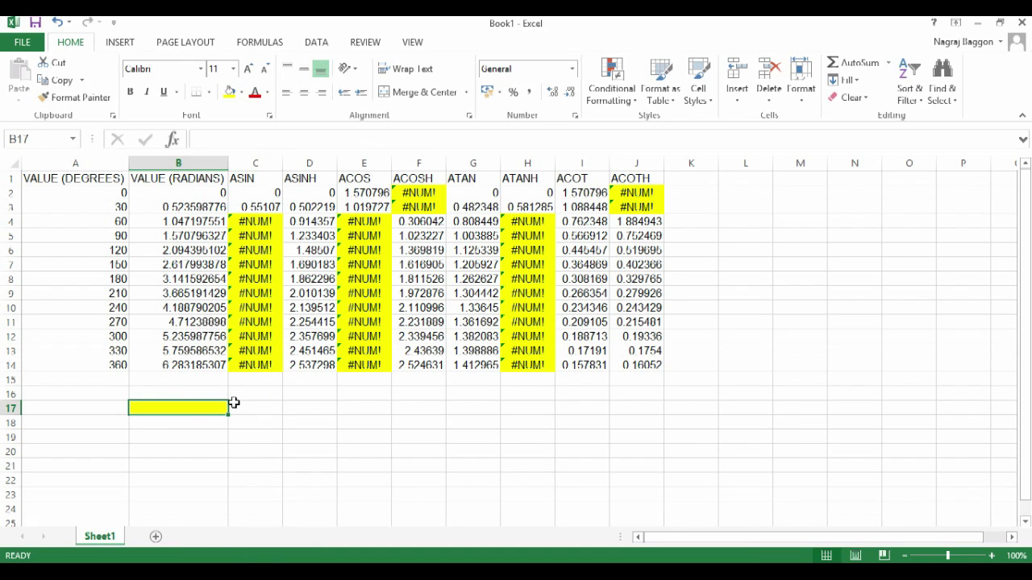
{"action": "left_click_drag", "start_coordinate": [219, 408], "coordinate": [617, 412]}
{"action": "left_click", "coordinate": [229, 92]}
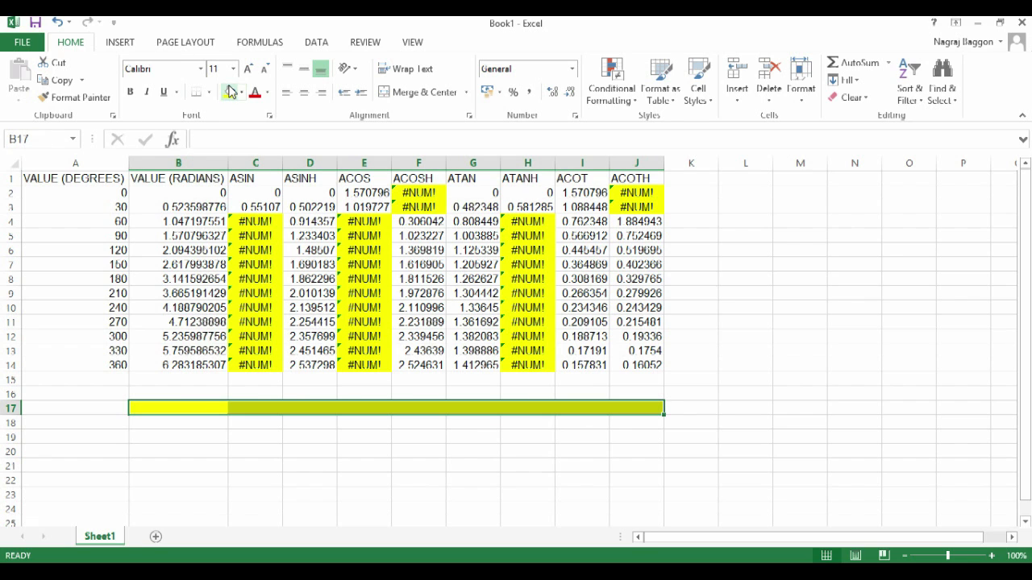
{"action": "left_click", "coordinate": [393, 91]}
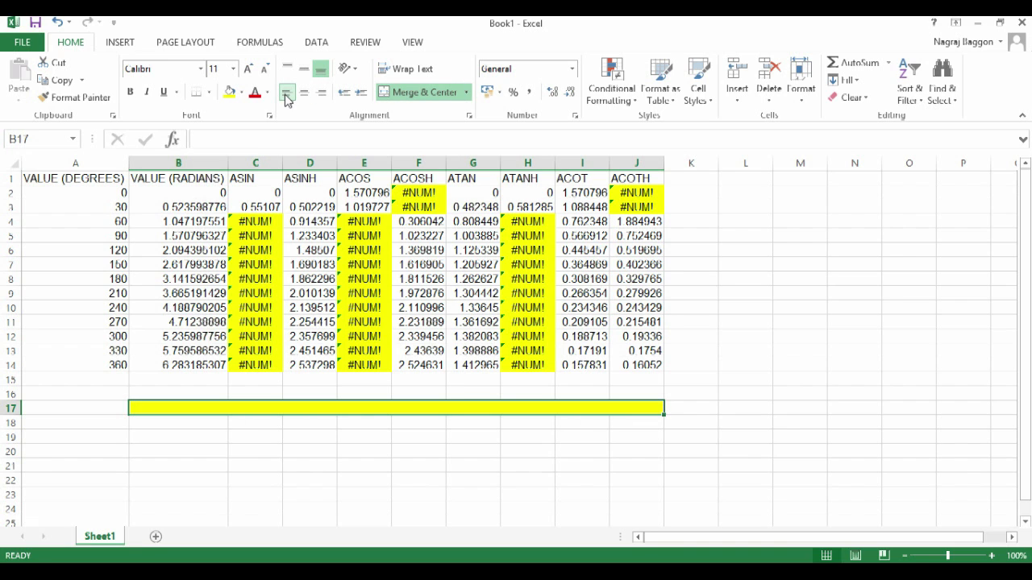
Enter the note "THE HIGHLIGHTED CELLS IMPLY THAT THE TRIGONOMETRIC VALUES ARE NOT DEFINED FOR GIVEN VALUES" in the merged cell B17.
{"action": "type", "text": "THE HIGHL"}
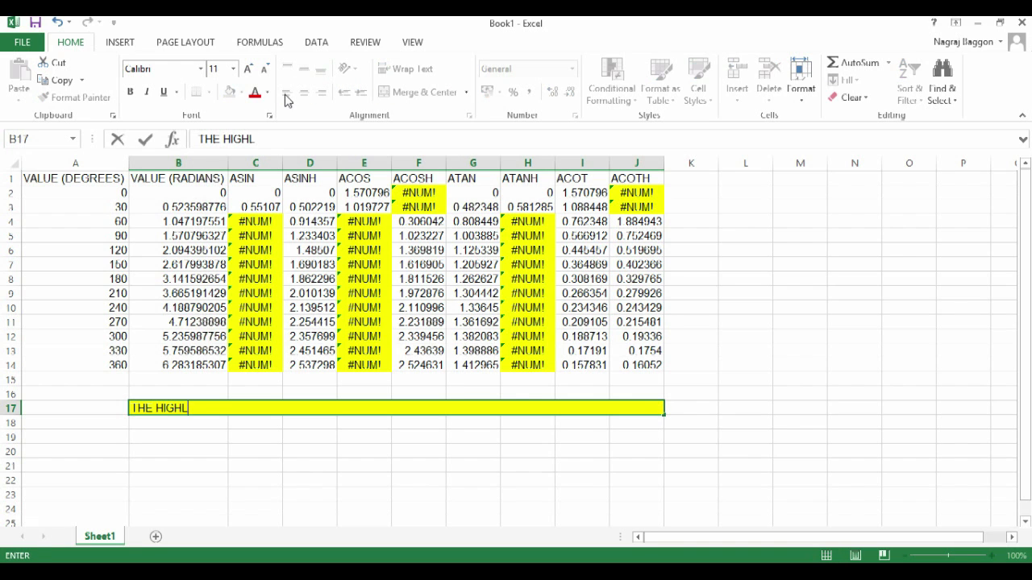
{"action": "type", "text": "IGHTED CELLS IMPLY"}
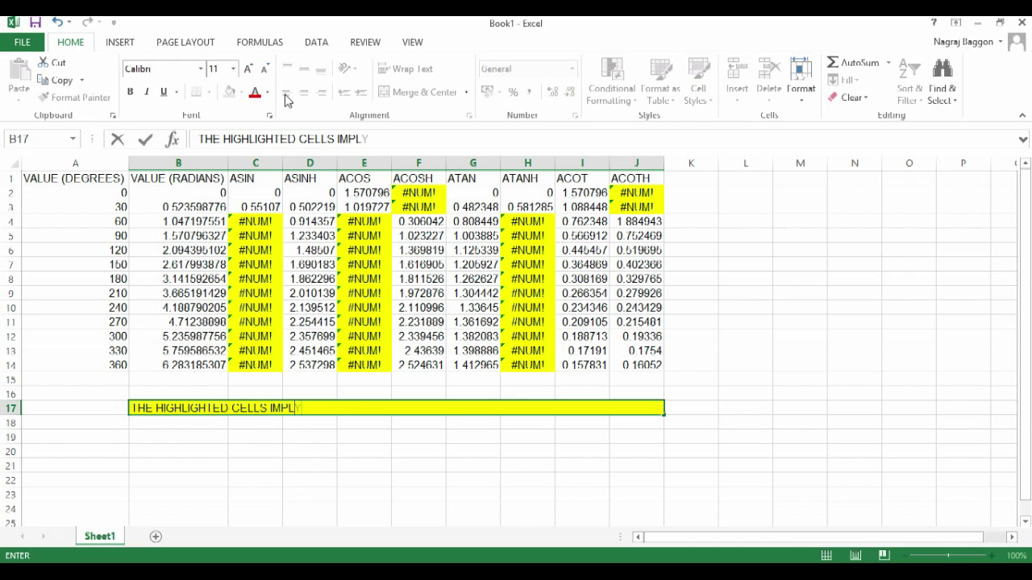
{"action": "type", "text": " THAT THE TRIGONOMETRIC V"}
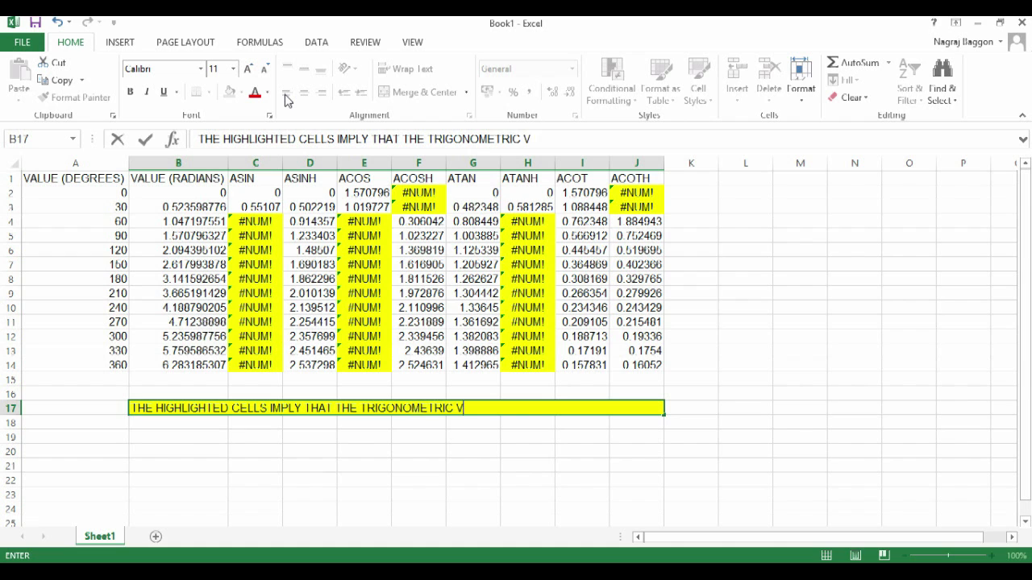
{"action": "type", "text": "ALUES ARE NOT DEFI"}
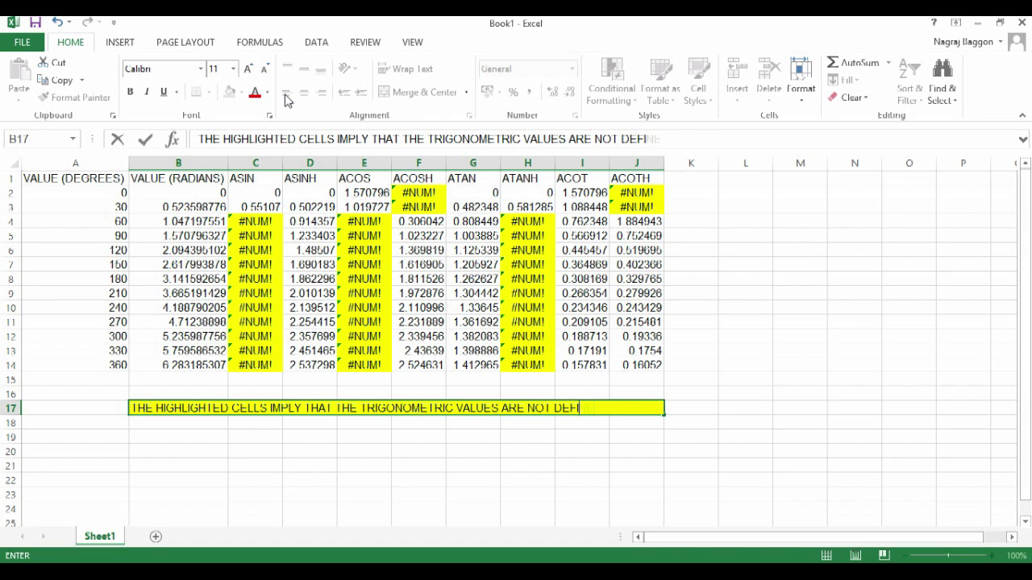
{"action": "type", "text": "NED FOR GIVEN VALUES"}
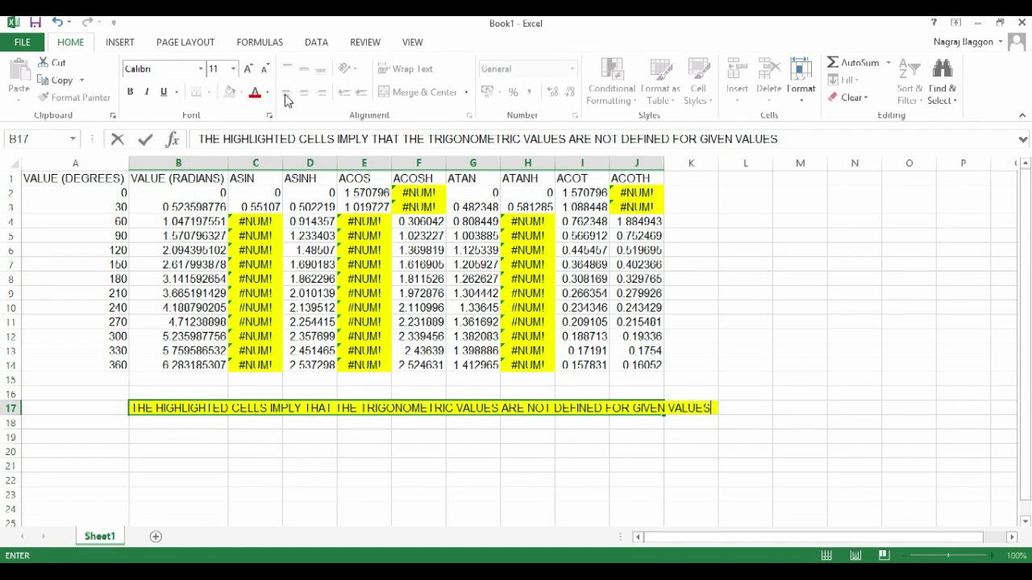
{"action": "key", "text": "Return"}
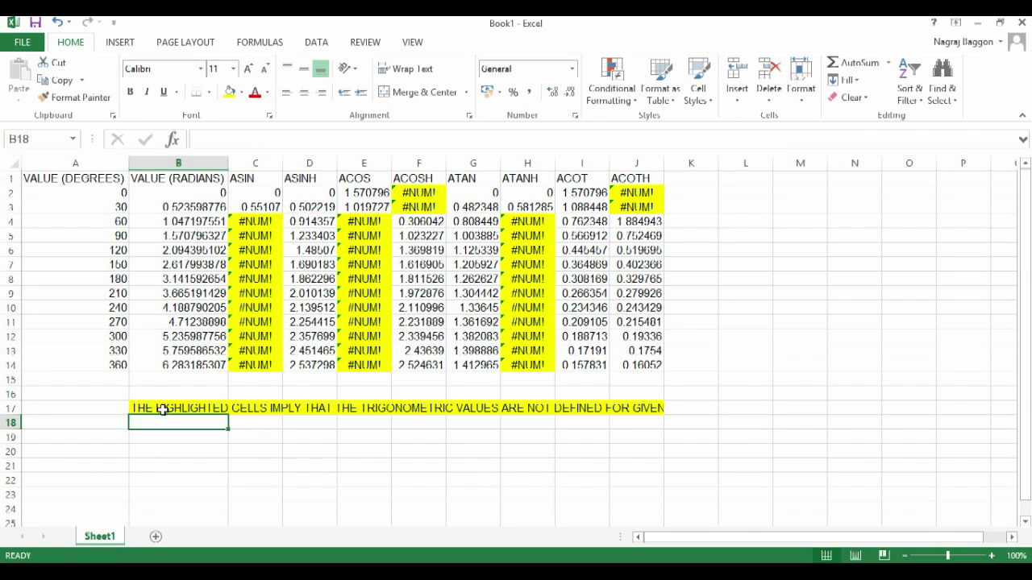
Extend the note's merged cell to span B17:L17 and left-align its text.
{"action": "left_click_drag", "start_coordinate": [143, 407], "coordinate": [739, 407]}
{"action": "left_click", "coordinate": [395, 93]}
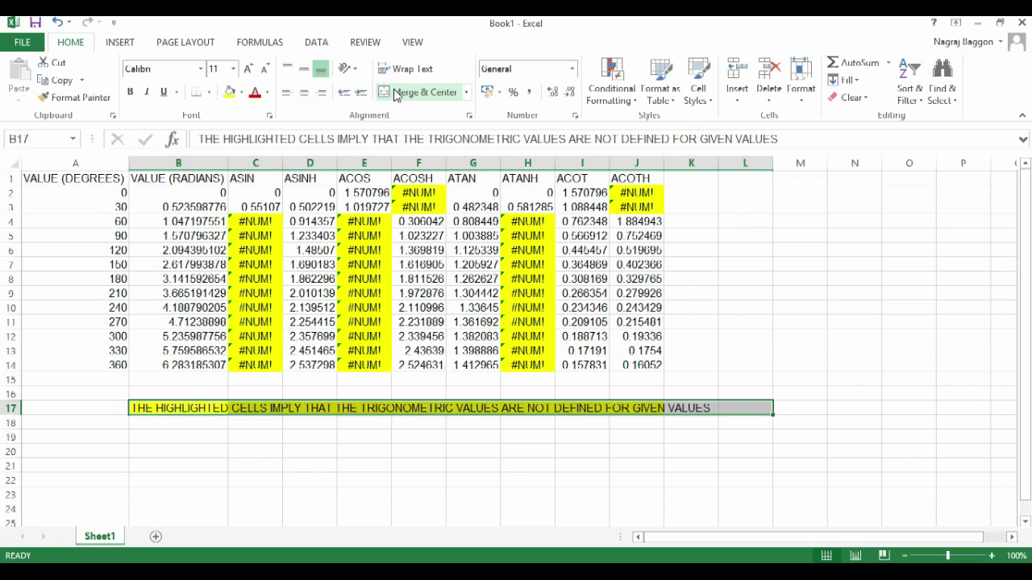
{"action": "left_click", "coordinate": [287, 94]}
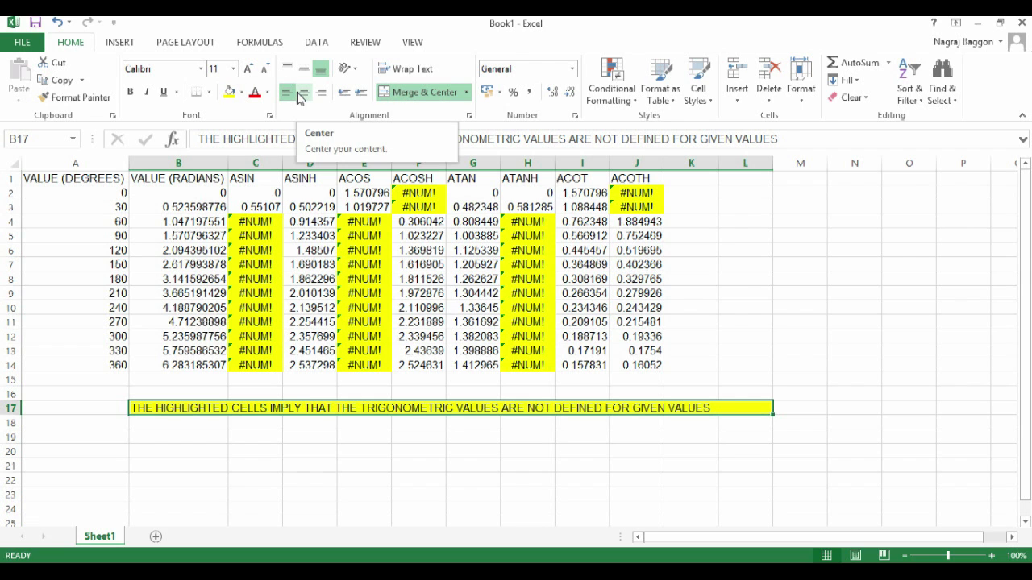
Add a new sheet and copy the VALUE (DEGREES) column from Sheet1 into its column A.
{"action": "left_click", "coordinate": [156, 537]}
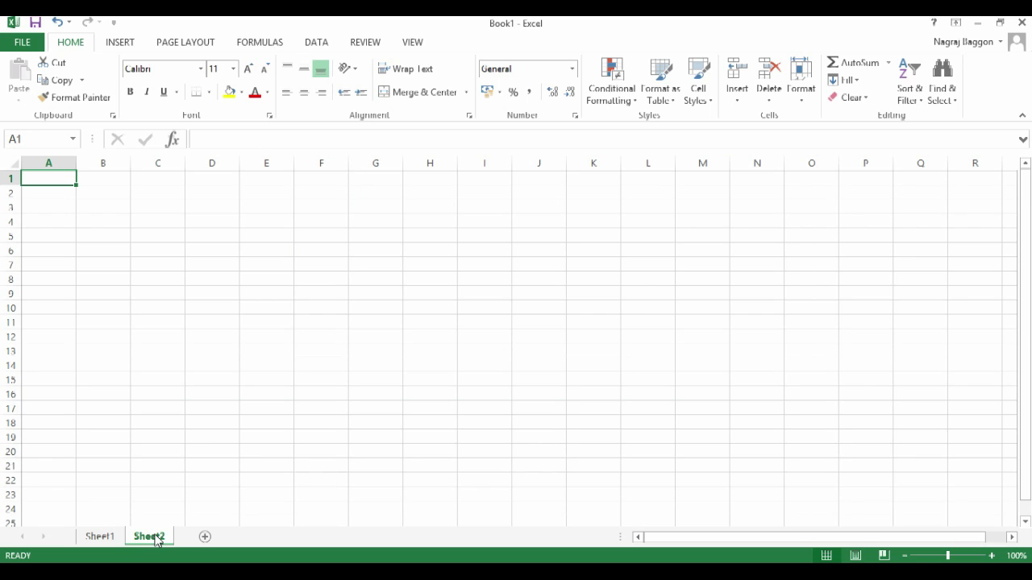
{"action": "left_click", "coordinate": [100, 536]}
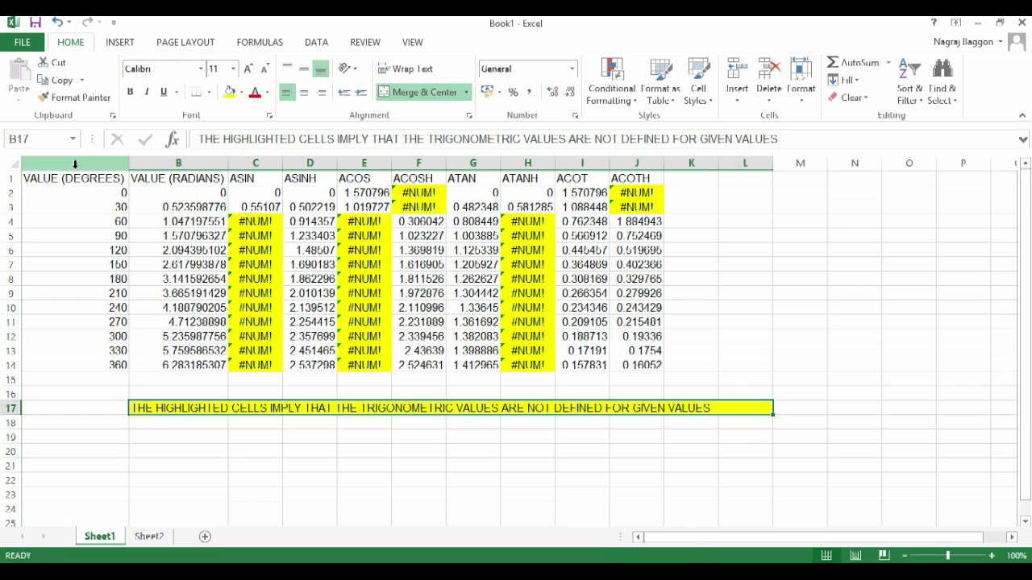
{"action": "left_click", "coordinate": [74, 164]}
{"action": "key", "text": "ctrl+c"}
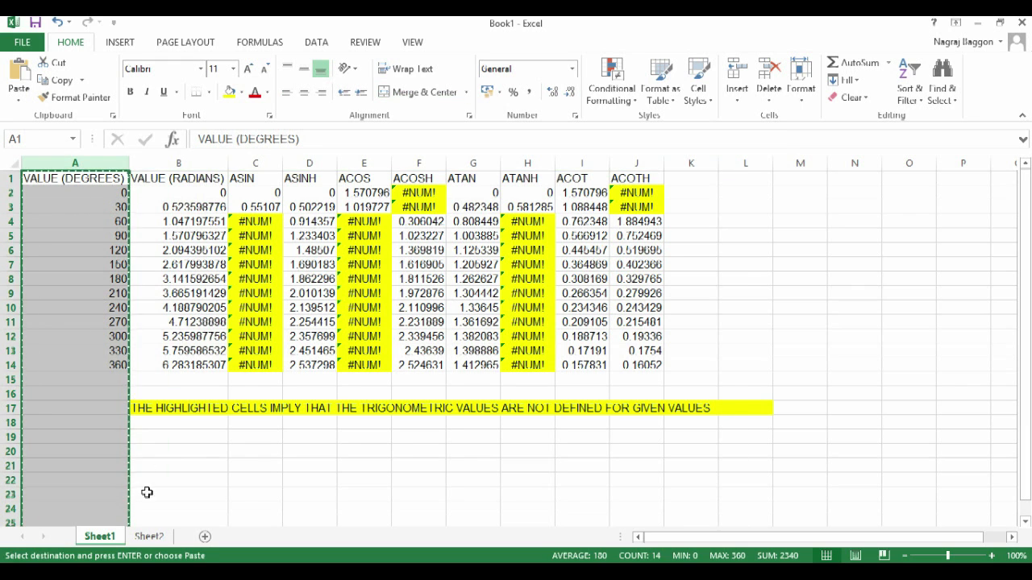
{"action": "left_click", "coordinate": [146, 536]}
{"action": "key", "text": "ctrl+v"}
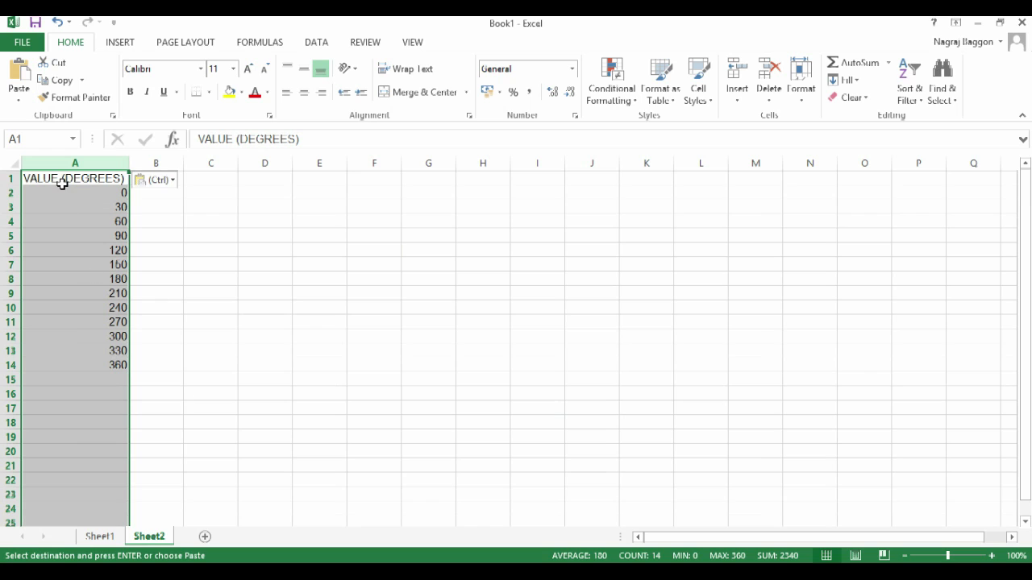
{"action": "left_click", "coordinate": [153, 191]}
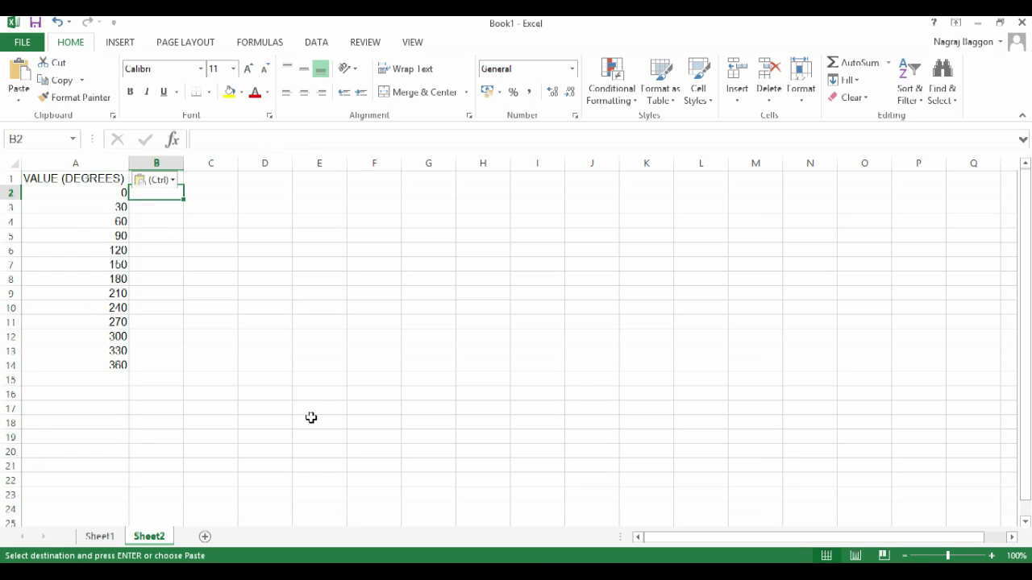
Change the header in cell A1 of Sheet2 to "VALUE (DEGREES NEGATIVE VALUES)".
{"action": "left_click", "coordinate": [104, 176]}
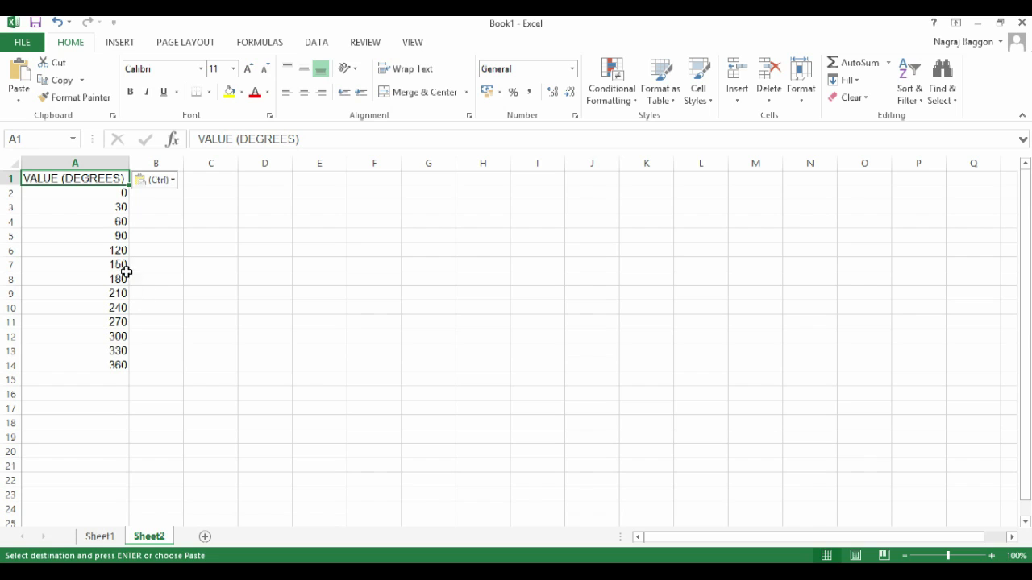
{"action": "left_click", "coordinate": [292, 134]}
{"action": "type", "text": "NEGATIV"}
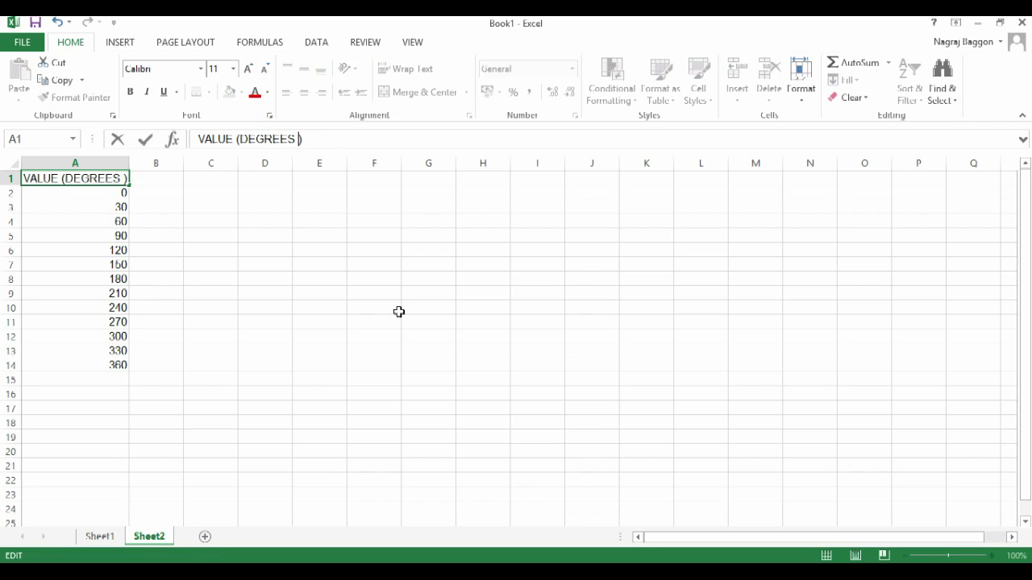
{"action": "type", "text": "E VALUES"}
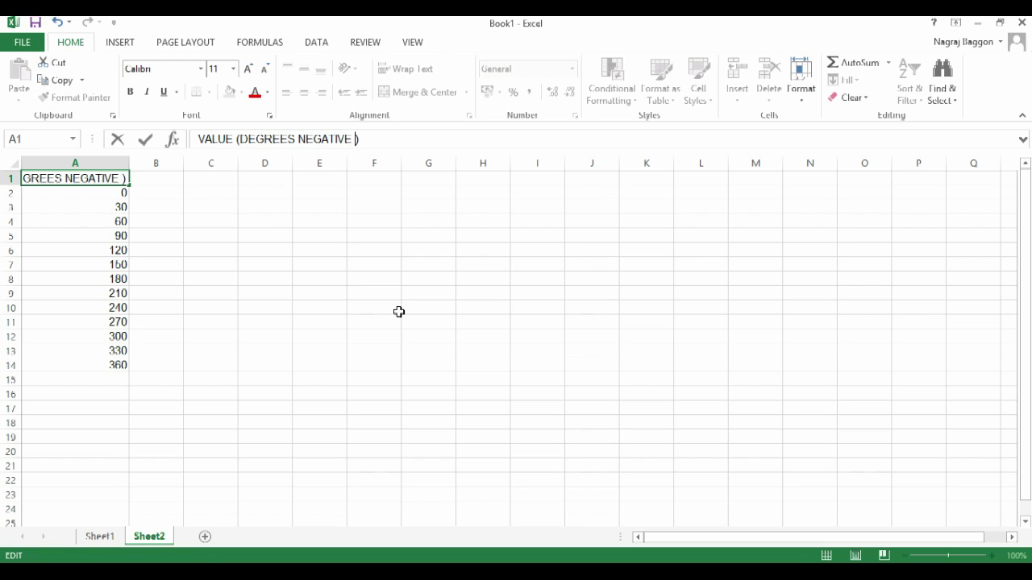
{"action": "key", "text": "Return"}
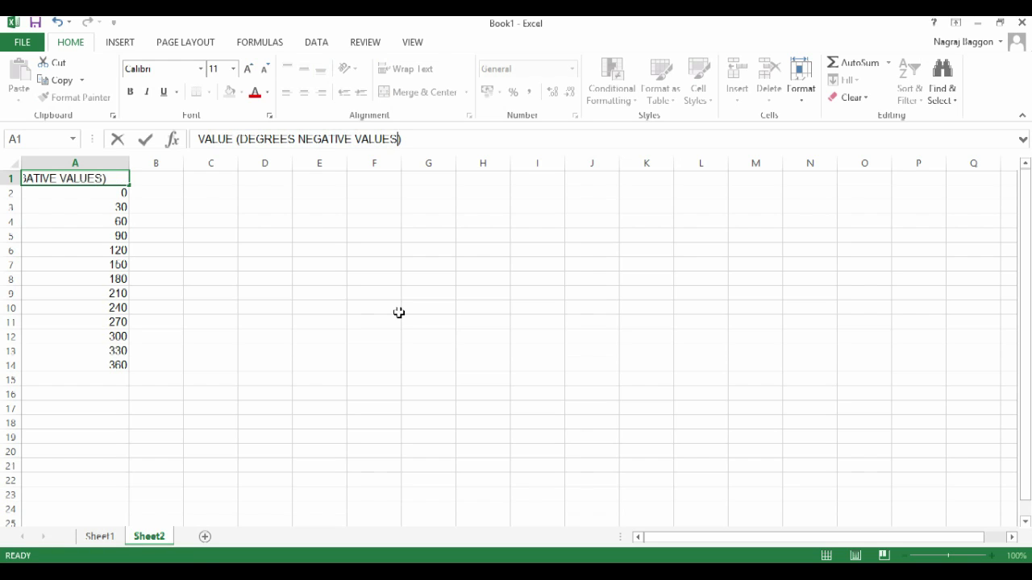
Enter the formula =-1*A2 in cell B2 and fill it down to B14.
{"action": "key", "text": "Right"}
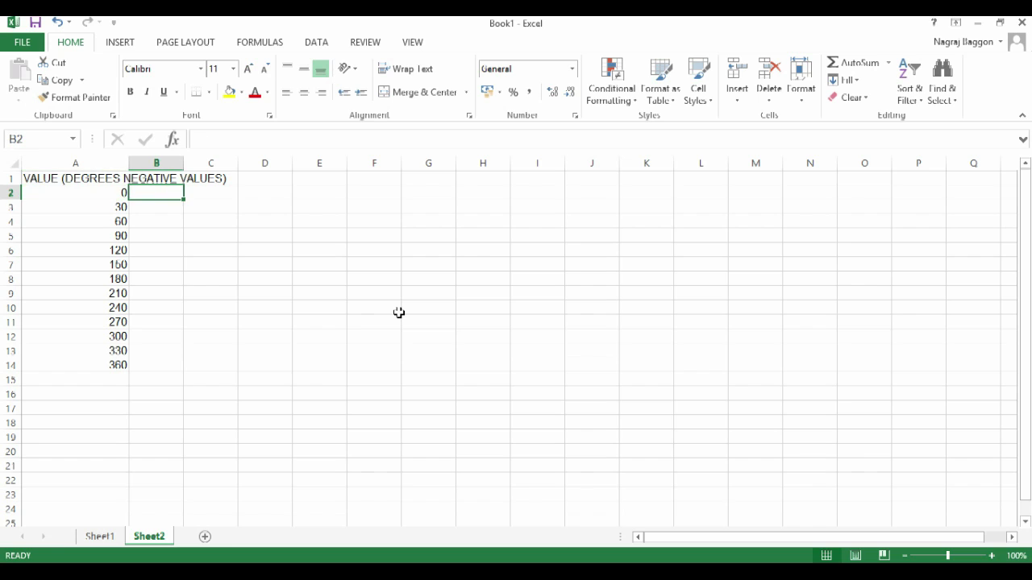
{"action": "type", "text": "=-1"}
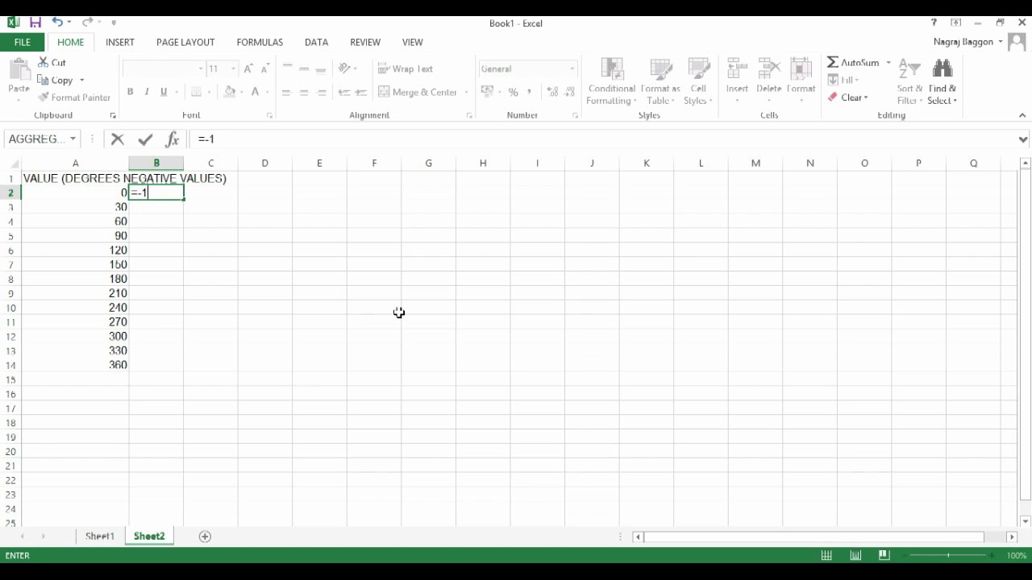
{"action": "type", "text": "*"}
{"action": "key", "text": "Left"}
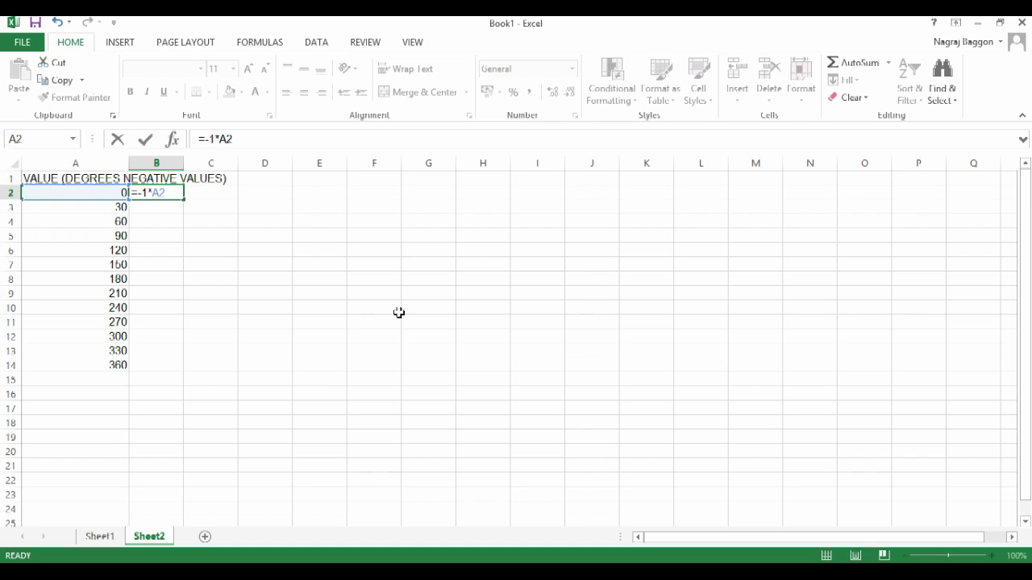
{"action": "key", "text": "Return"}
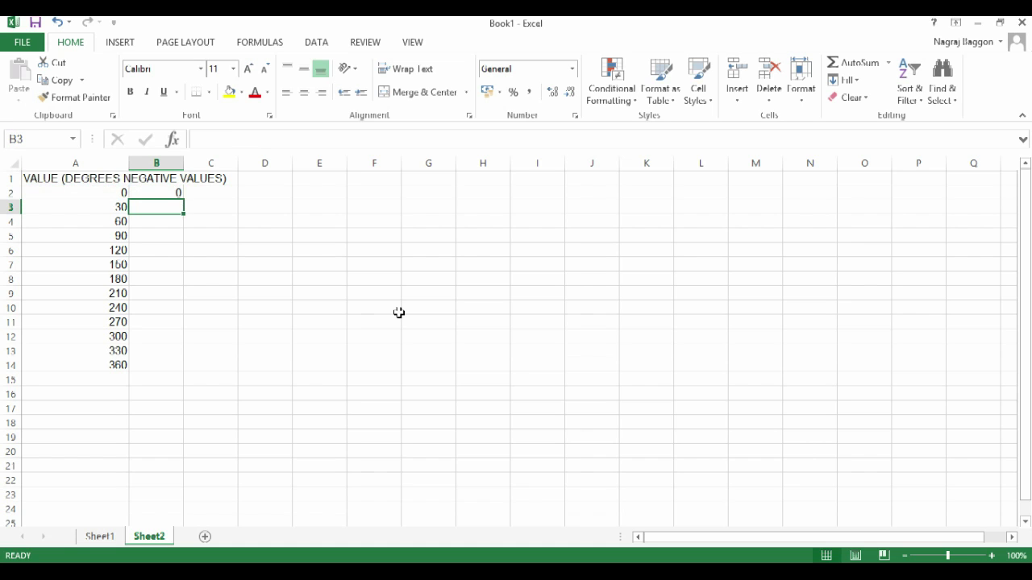
{"action": "key", "text": "Up"}
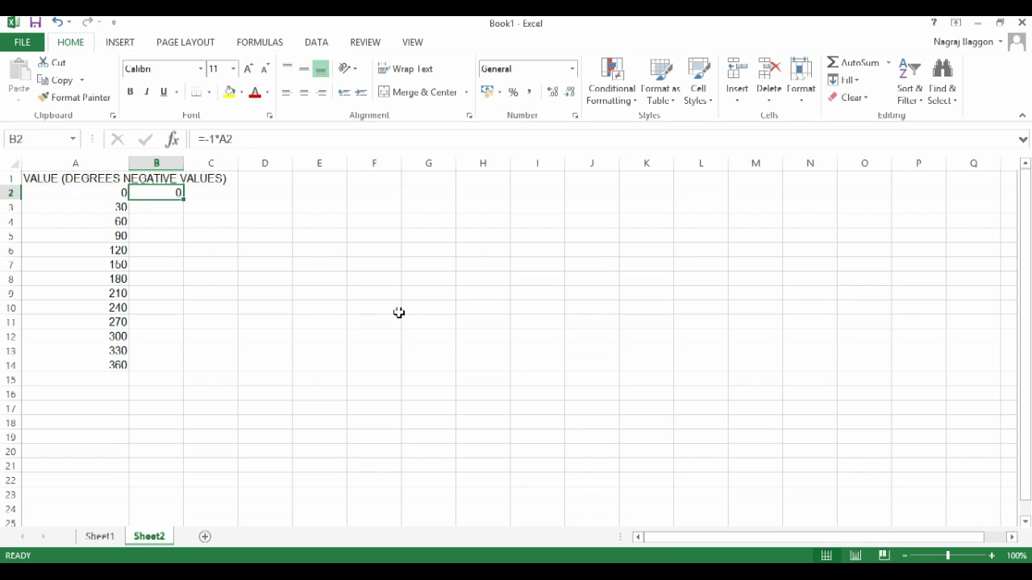
{"action": "double_click", "coordinate": [179, 200]}
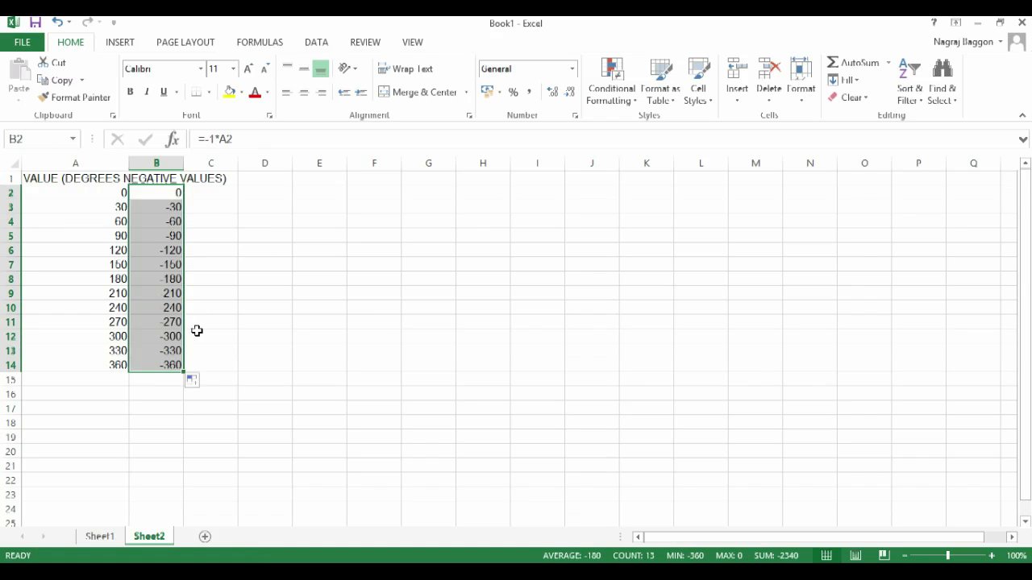
Paste the negated degrees from B2:B14 over A2:A14 as values only, and autofit column A's width.
{"action": "key", "text": "ctrl+c"}
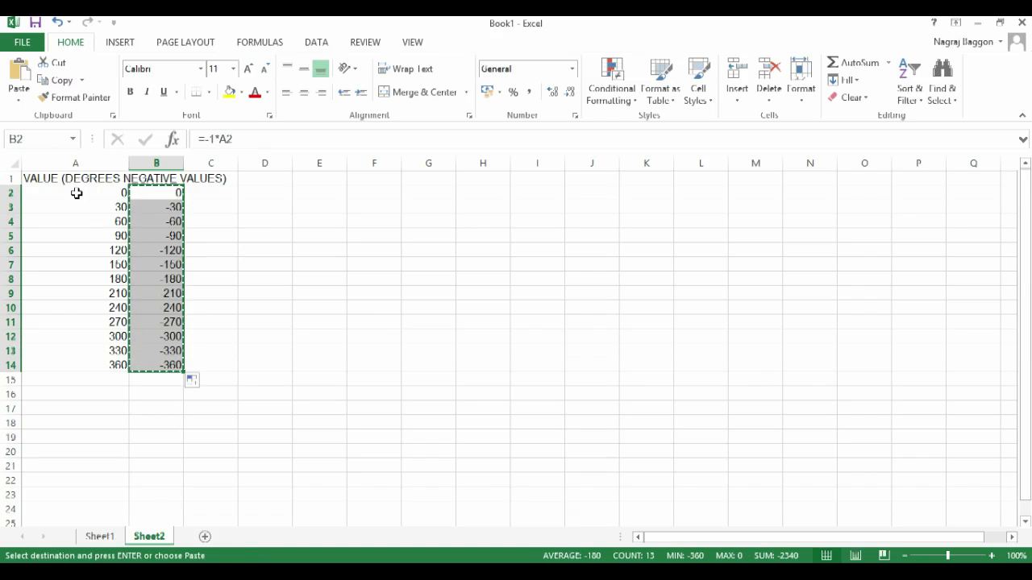
{"action": "right_click", "coordinate": [77, 193]}
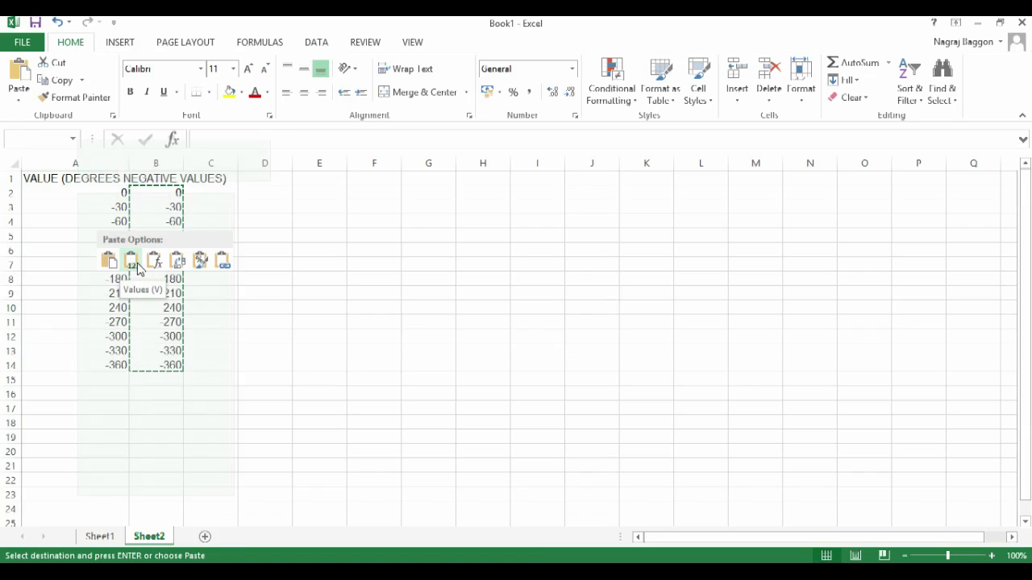
{"action": "left_click", "coordinate": [136, 263]}
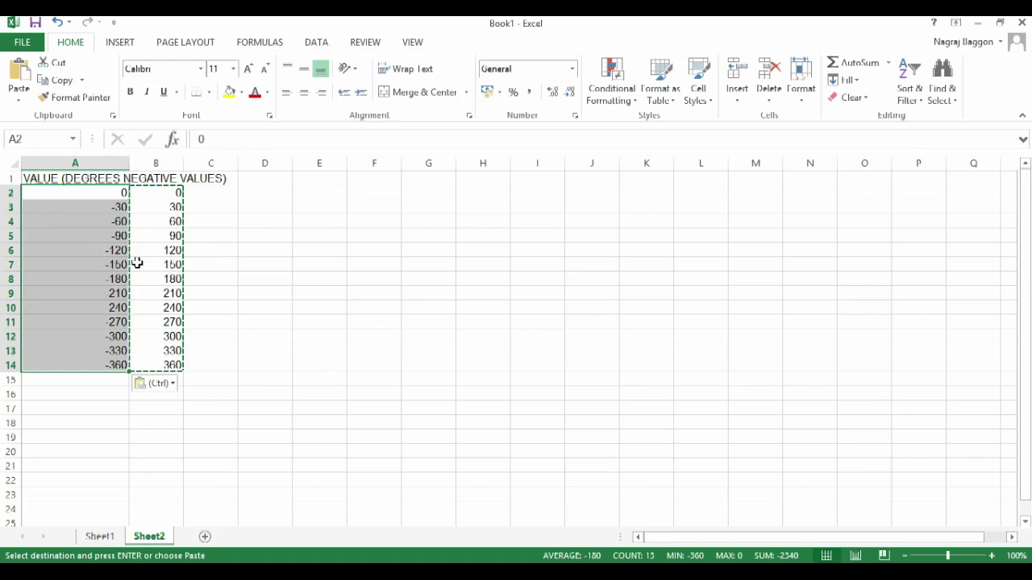
{"action": "double_click", "coordinate": [126, 166]}
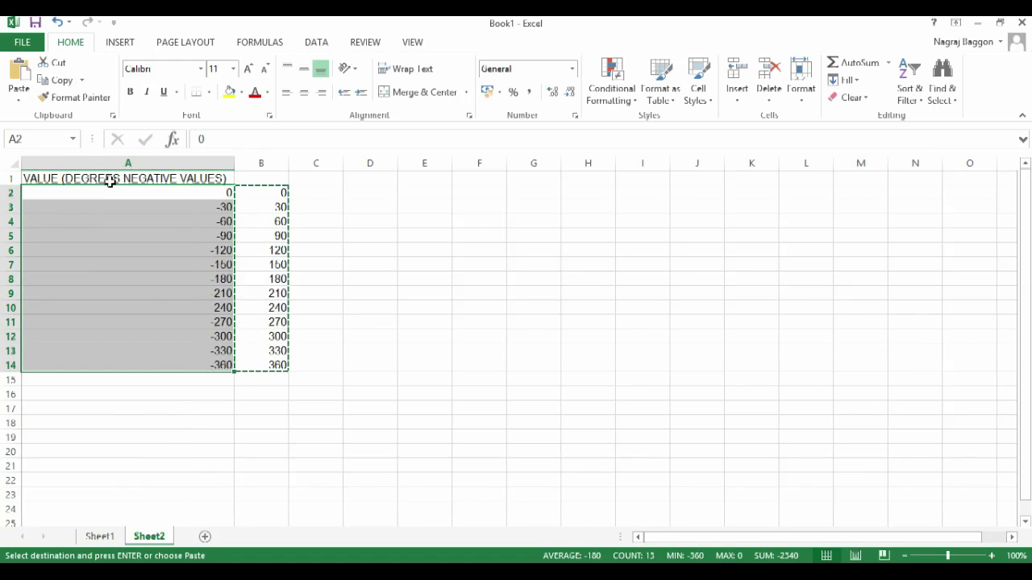
Copy the VALUE (RADIANS) header from Sheet1 into cell B1 of Sheet2.
{"action": "left_click", "coordinate": [109, 177]}
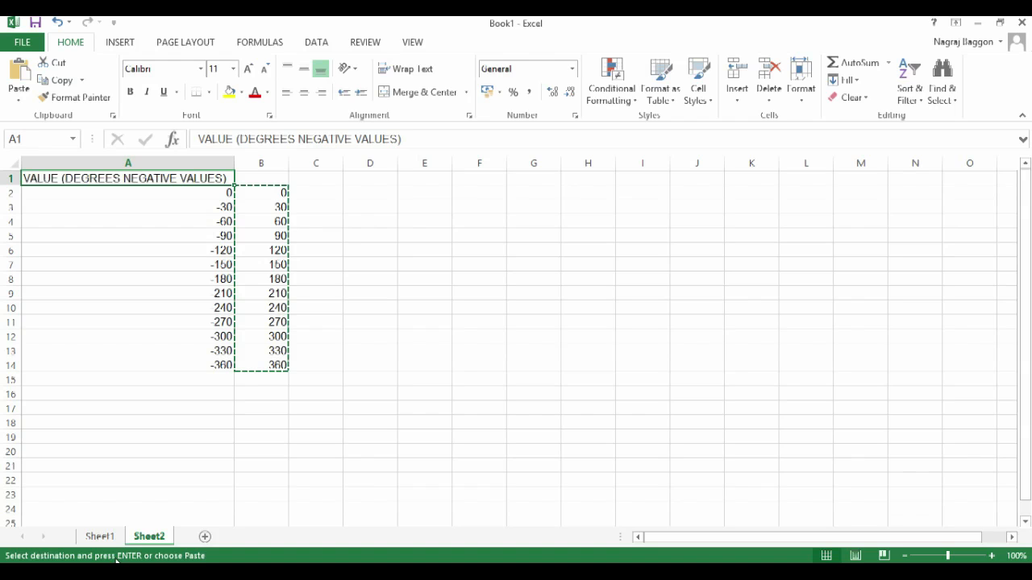
{"action": "left_click", "coordinate": [100, 536]}
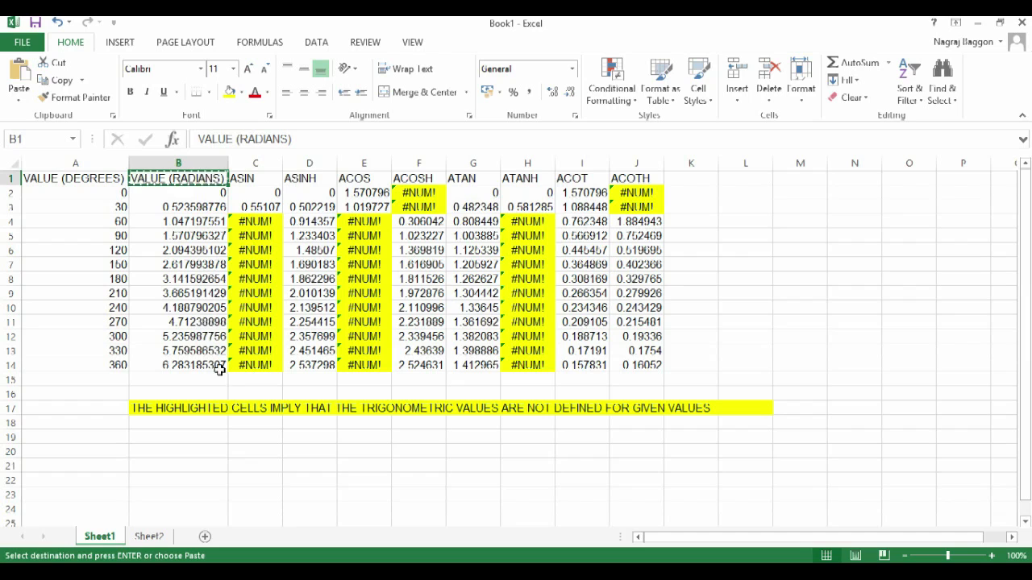
{"action": "left_click", "coordinate": [148, 536]}
{"action": "left_click", "coordinate": [256, 180]}
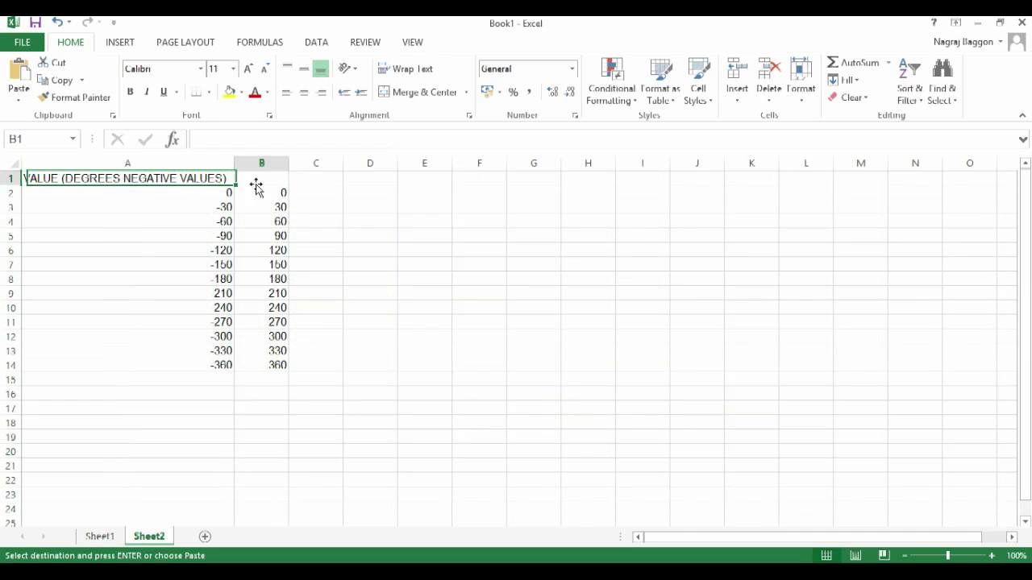
{"action": "key", "text": "ctrl+v"}
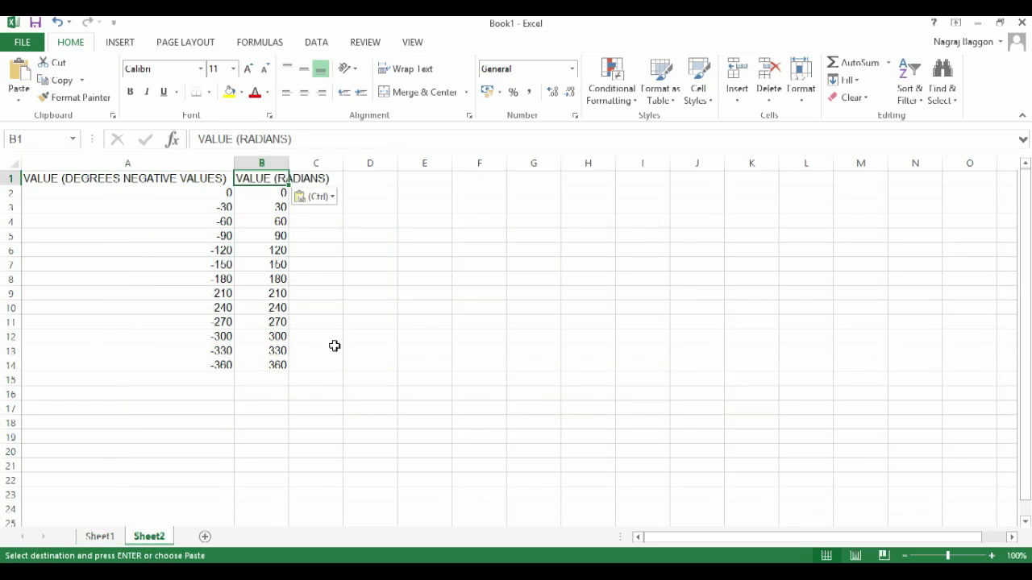
Enter =RADIANS(A2) in cell B2, fill it down to B14 and autofit column B's width.
{"action": "key", "text": "Down"}
{"action": "type", "text": "="}
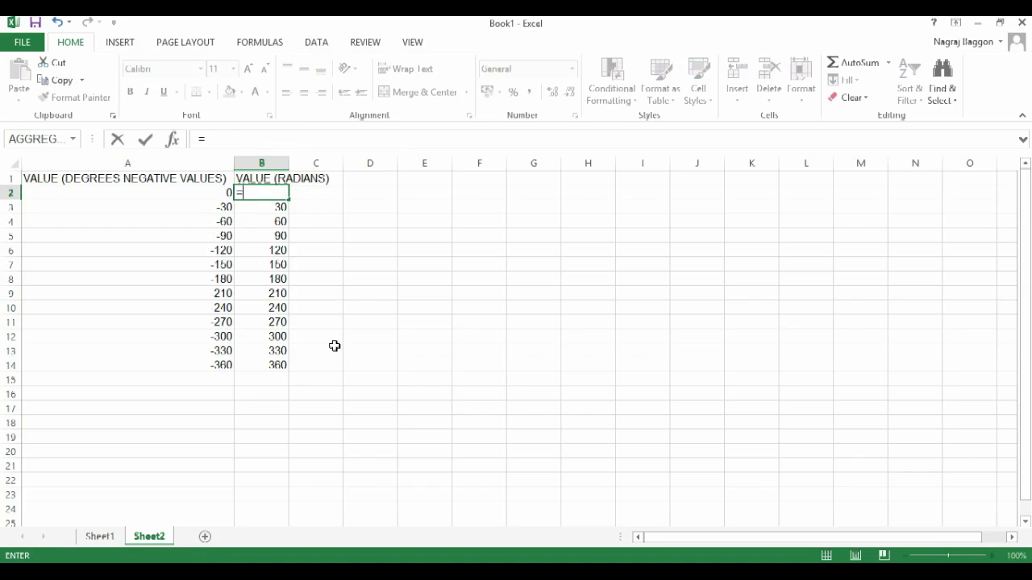
{"action": "type", "text": "RADIANS("}
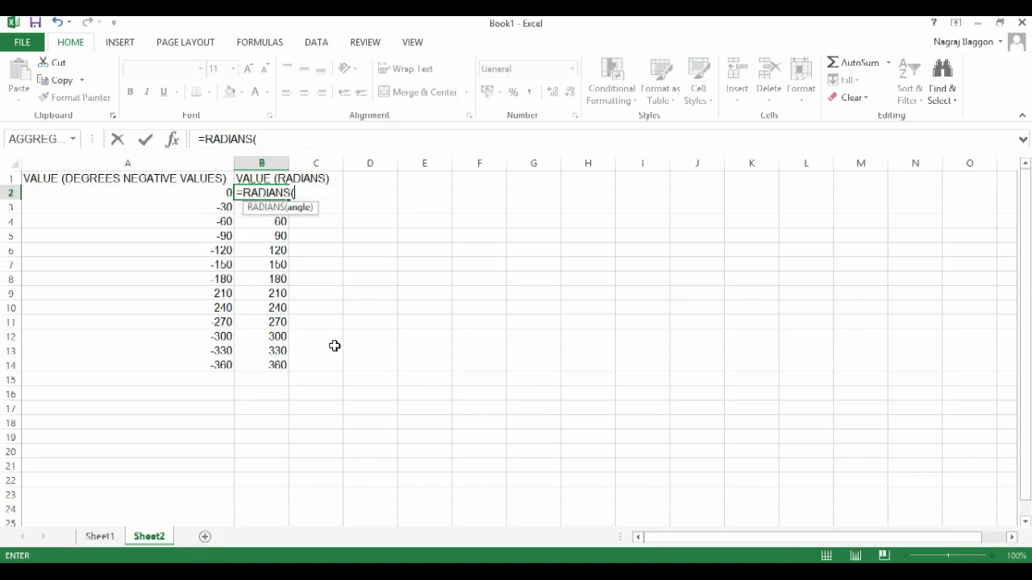
{"action": "key", "text": "Left"}
{"action": "key", "text": "Return"}
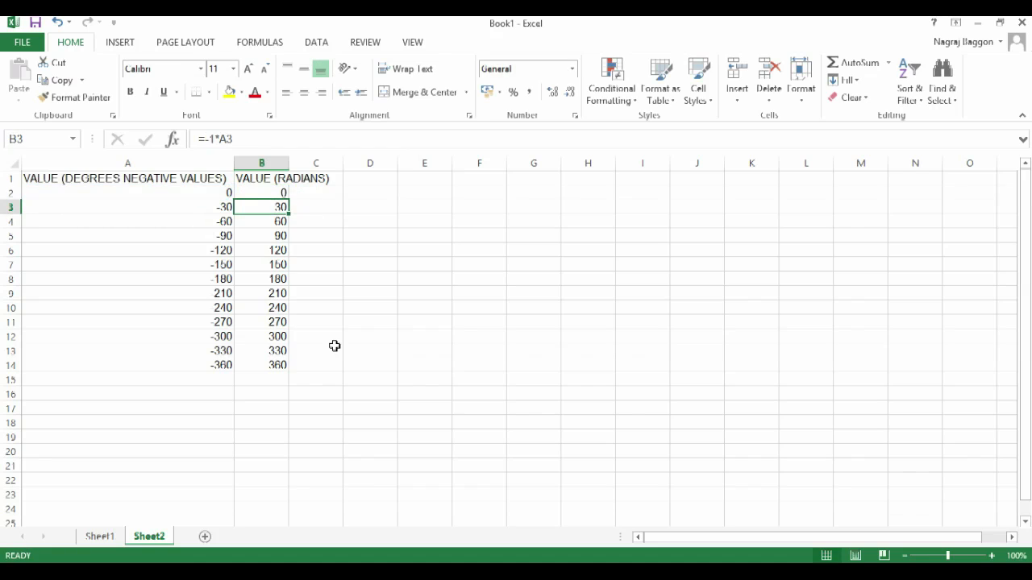
{"action": "left_click", "coordinate": [238, 194]}
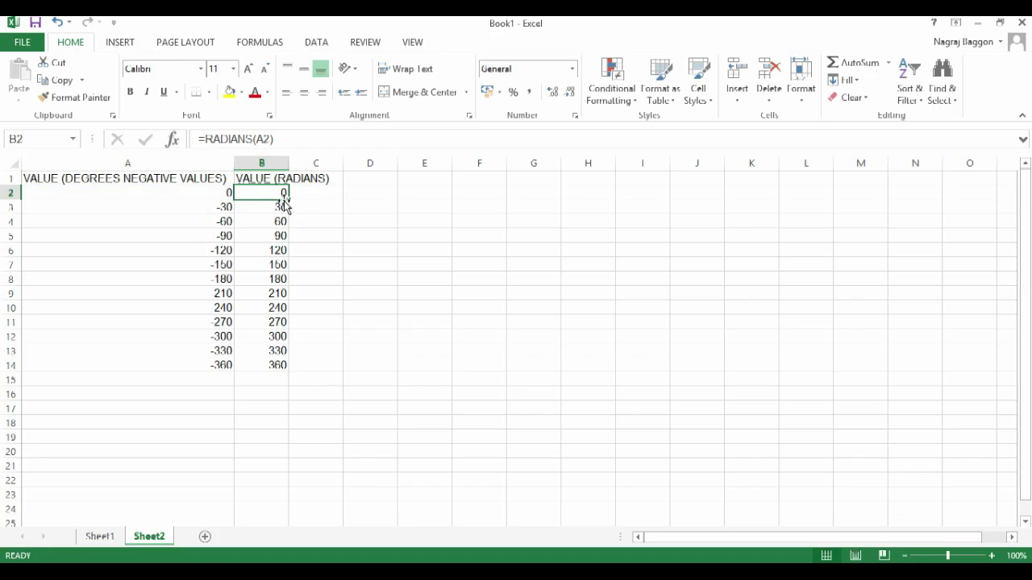
{"action": "double_click", "coordinate": [287, 200]}
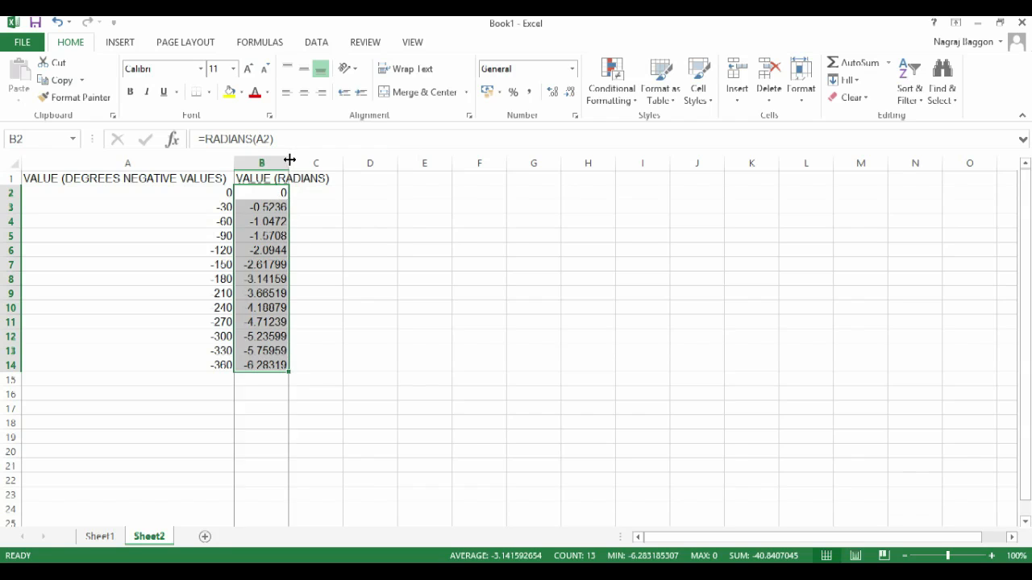
{"action": "double_click", "coordinate": [290, 164]}
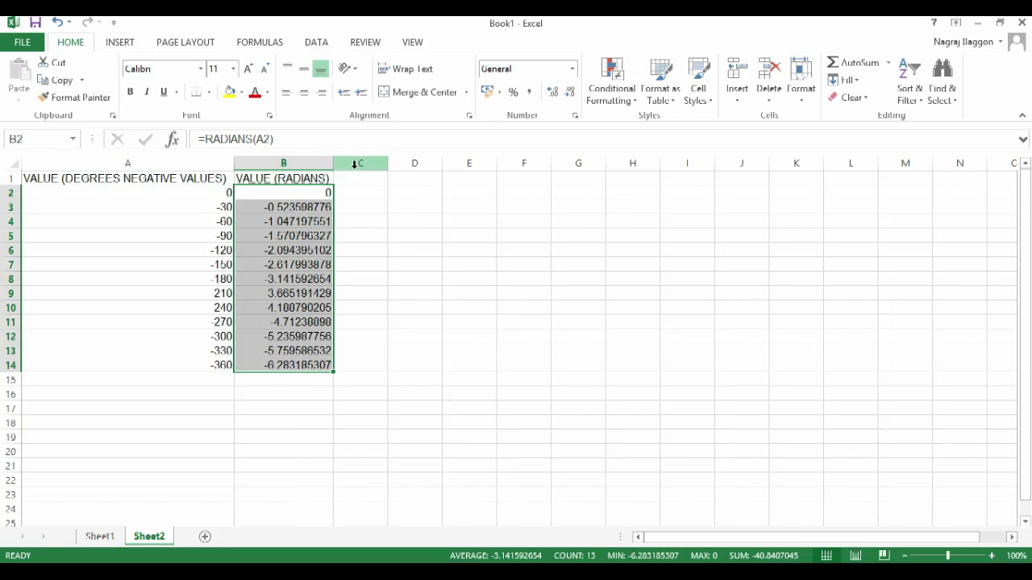
Copy the function headers ASIN through ACOTH from C1:J1 of Sheet1 into C1:J1 of Sheet2.
{"action": "left_click", "coordinate": [102, 537]}
{"action": "left_click", "coordinate": [257, 179]}
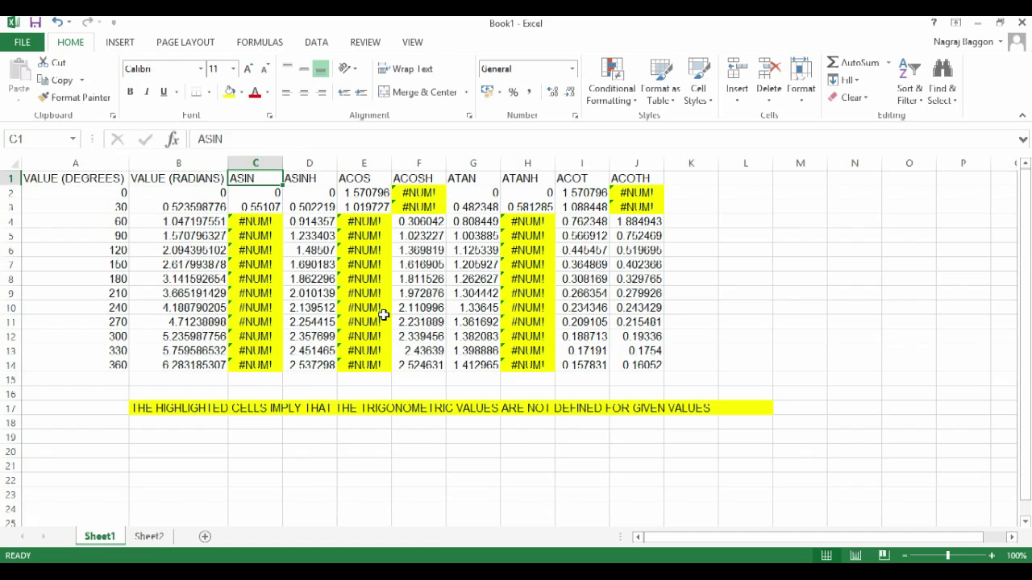
{"action": "key", "text": "ctrl+shift+Right"}
{"action": "key", "text": "ctrl+c"}
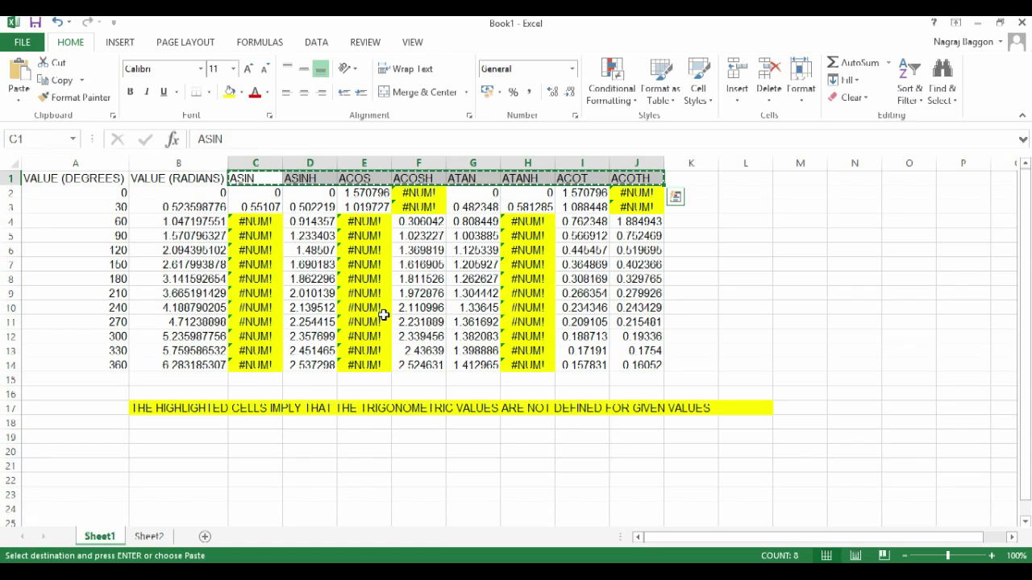
{"action": "left_click", "coordinate": [148, 537]}
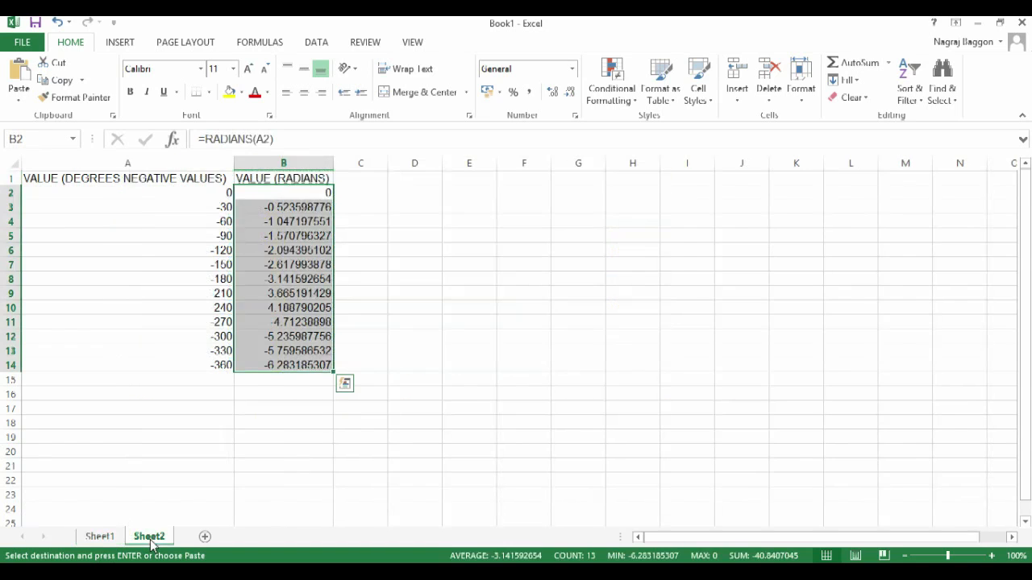
{"action": "left_click", "coordinate": [353, 180]}
{"action": "key", "text": "ctrl+v"}
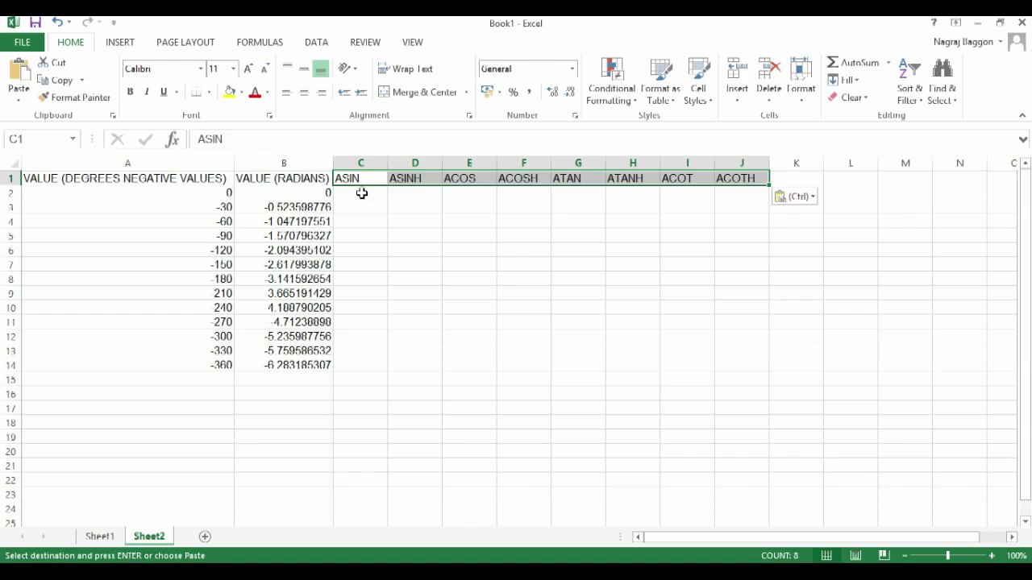
Copy C2:J2 from Sheet1 into the same cells of Sheet2 as formulas only, and fill them down to row 14.
{"action": "left_click", "coordinate": [99, 537]}
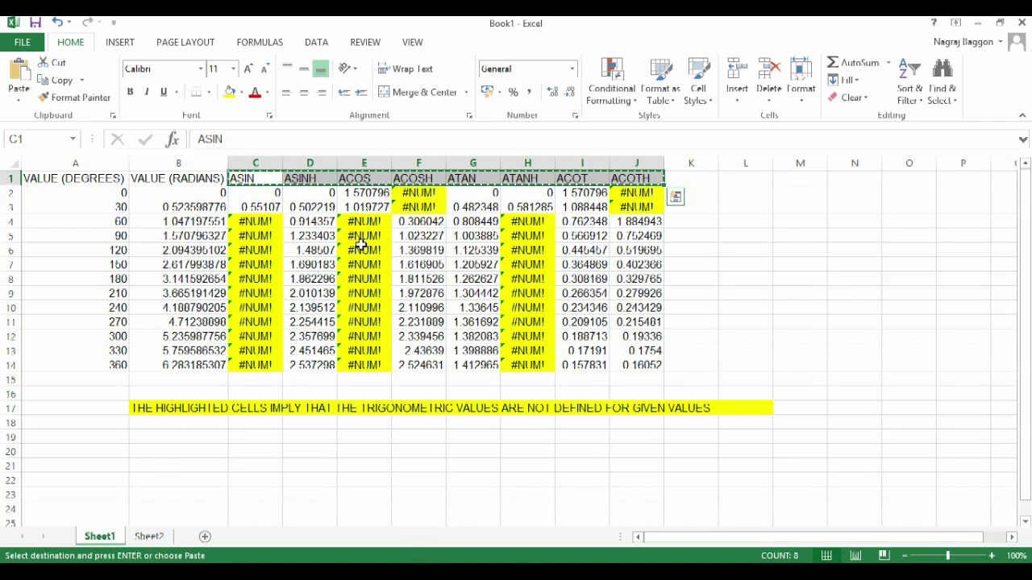
{"action": "left_click", "coordinate": [261, 192]}
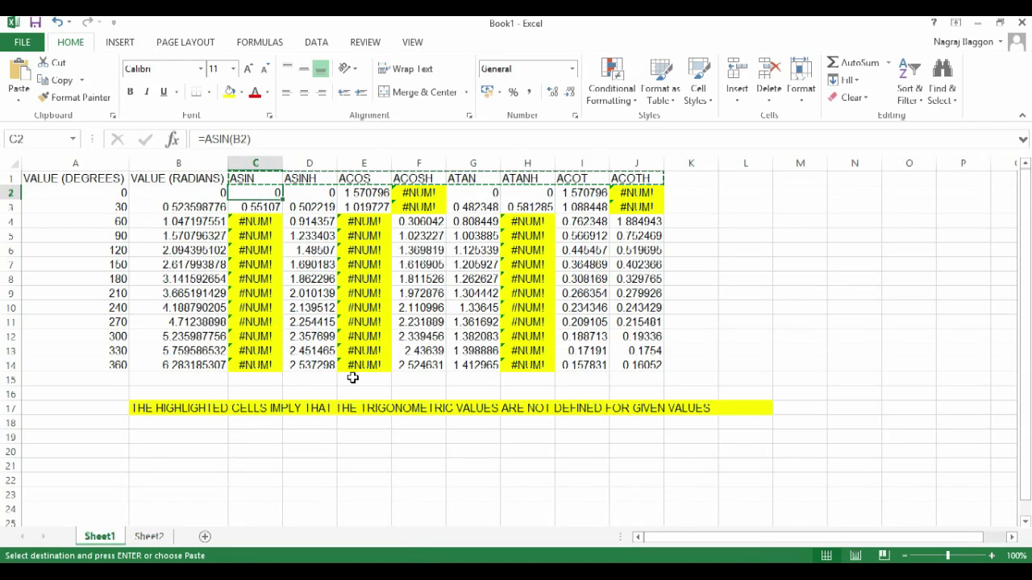
{"action": "key", "text": "ctrl+shift+Right"}
{"action": "key", "text": "ctrl+c"}
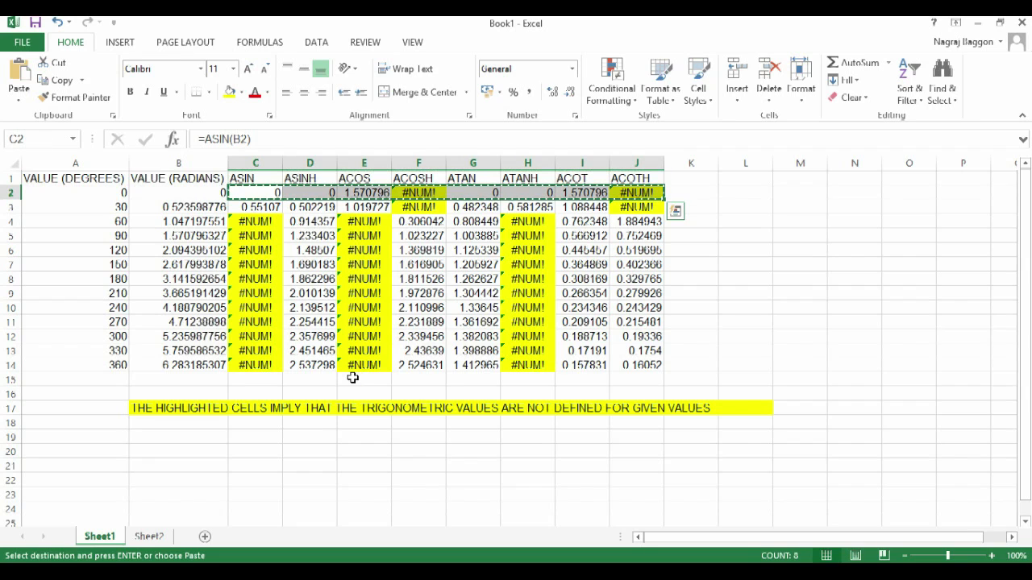
{"action": "left_click", "coordinate": [150, 536]}
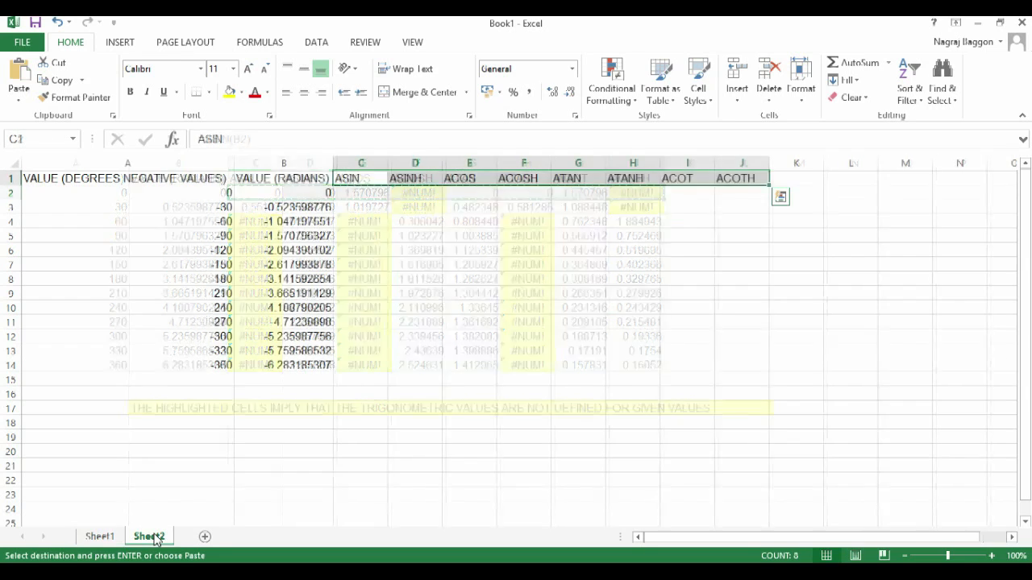
{"action": "left_click", "coordinate": [373, 194]}
{"action": "right_click", "coordinate": [373, 198]}
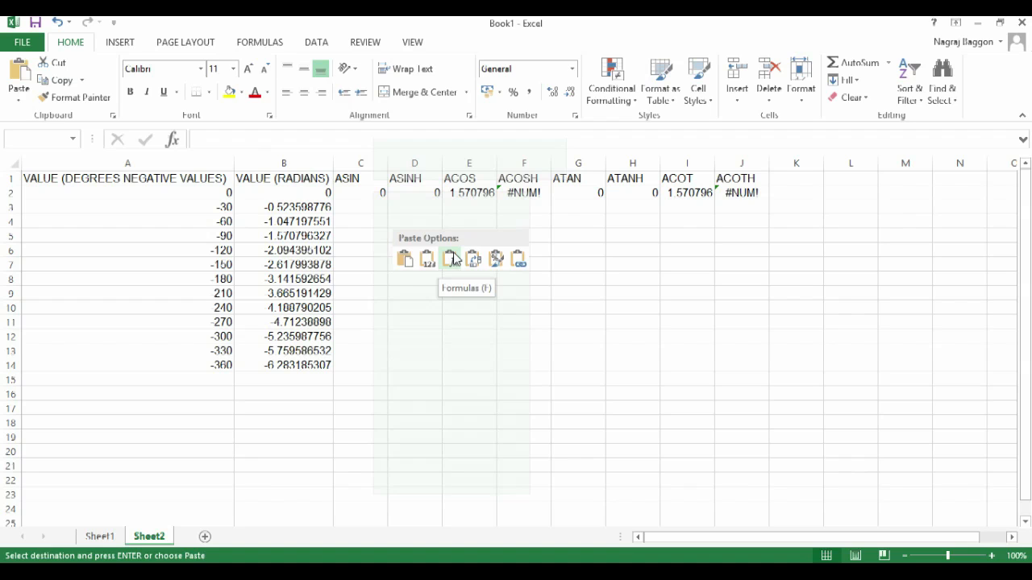
{"action": "left_click", "coordinate": [454, 259]}
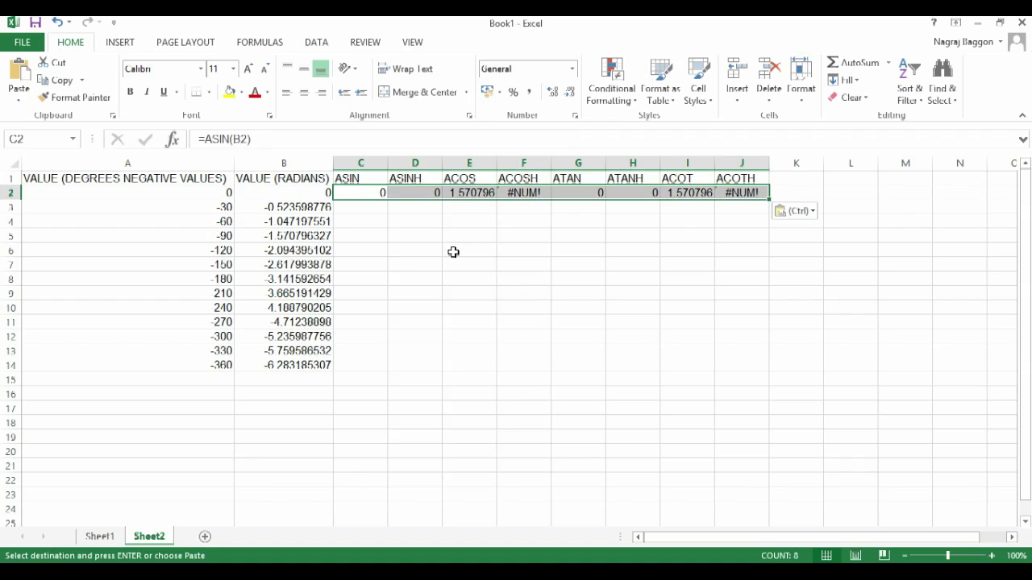
{"action": "double_click", "coordinate": [769, 198]}
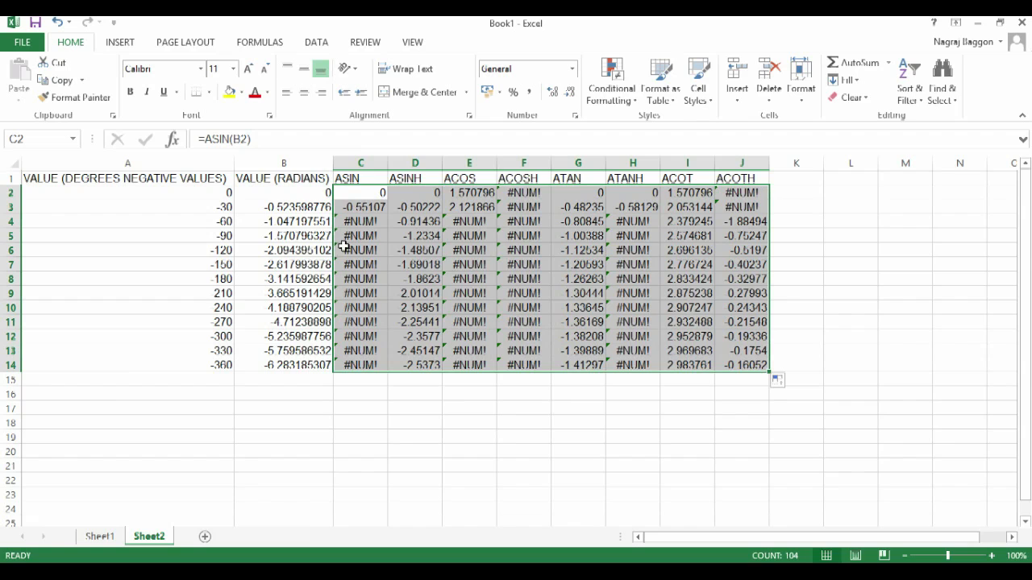
Shade the #NUM! cells yellow in C4:C14, E4:E14, F2:F14, H4:H14 and J2:J3.
{"action": "left_click_drag", "start_coordinate": [370, 221], "coordinate": [369, 365]}
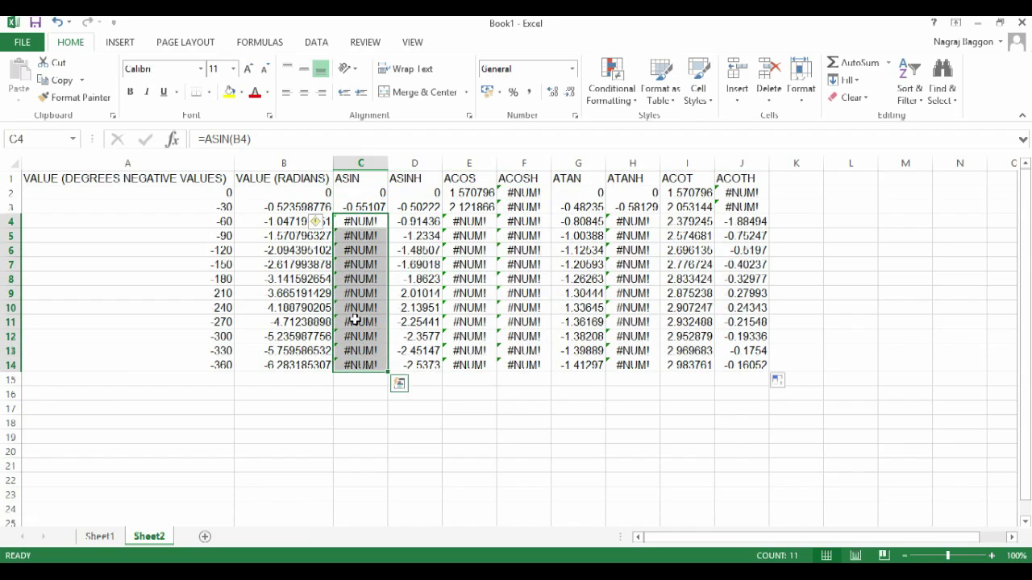
{"action": "left_click", "coordinate": [230, 94]}
{"action": "left_click_drag", "start_coordinate": [467, 221], "coordinate": [464, 364]}
{"action": "left_click", "coordinate": [229, 94]}
{"action": "left_click_drag", "start_coordinate": [524, 193], "coordinate": [525, 366]}
{"action": "left_click", "coordinate": [230, 93]}
{"action": "left_click_drag", "start_coordinate": [633, 221], "coordinate": [634, 366]}
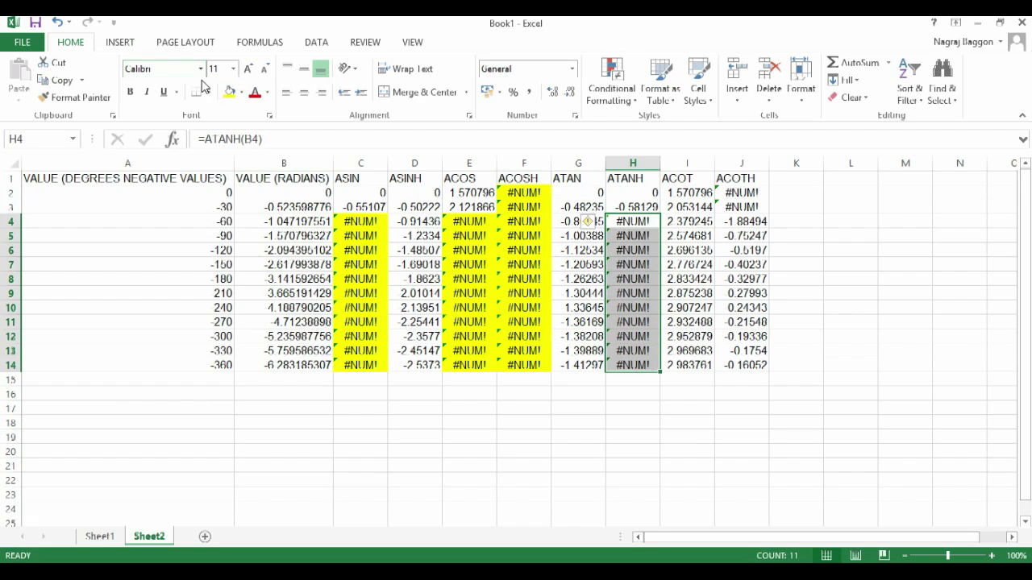
{"action": "left_click", "coordinate": [230, 91]}
{"action": "left_click_drag", "start_coordinate": [735, 192], "coordinate": [732, 207]}
{"action": "left_click", "coordinate": [230, 91]}
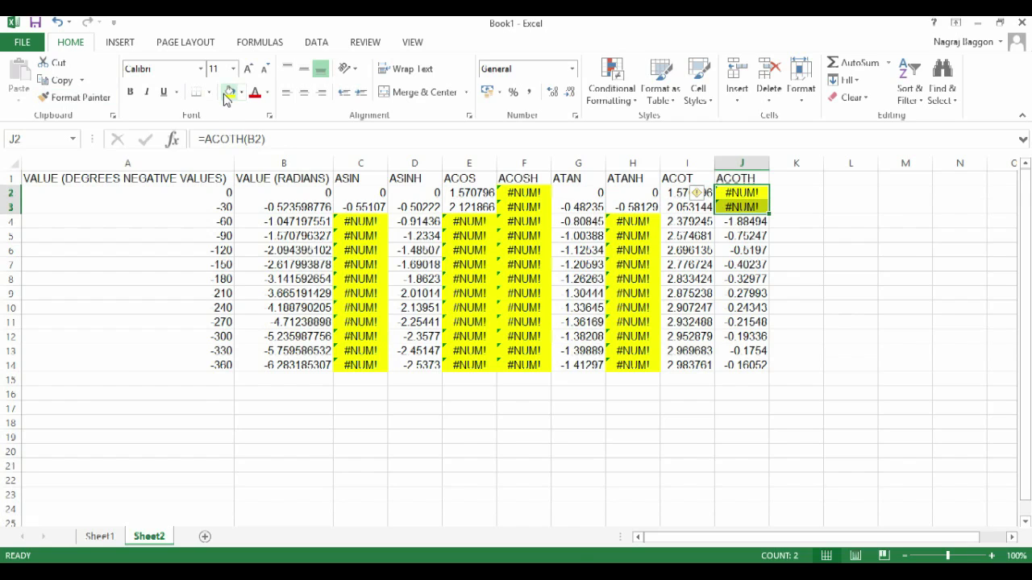